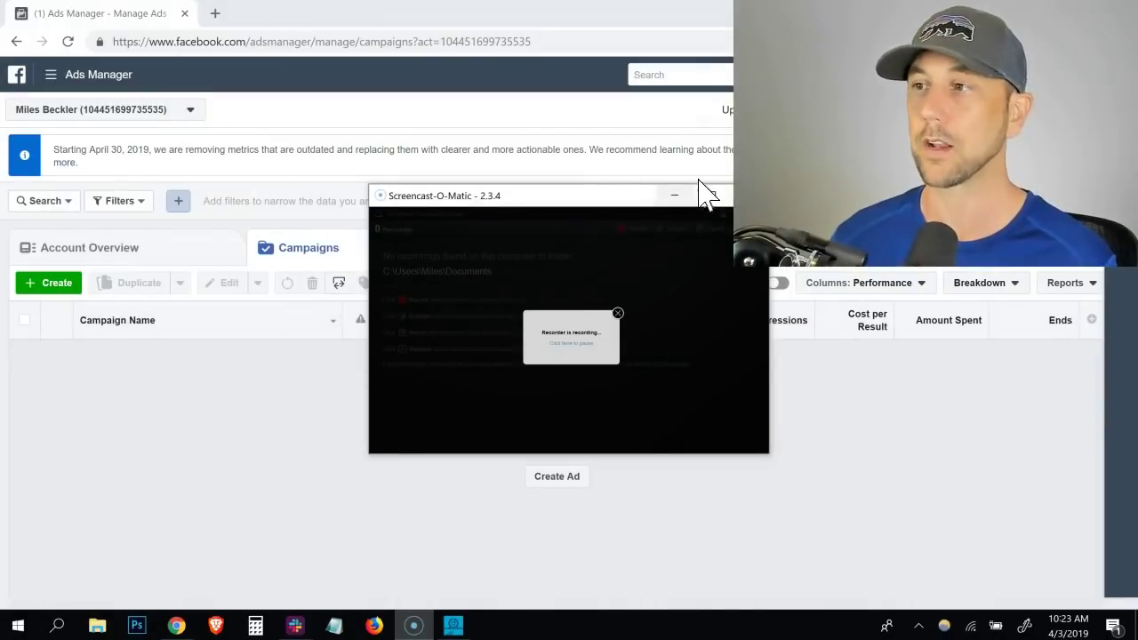
# Go to the Audiences page from the Ads Manager tools menu.
pyautogui.click(676, 196)
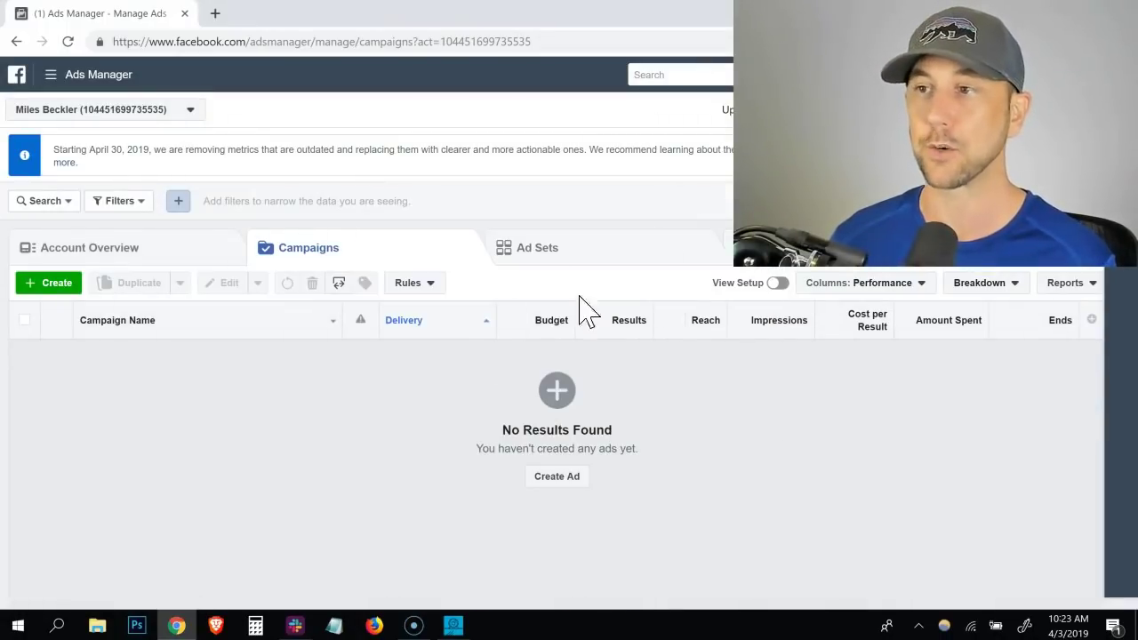
pyautogui.click(55, 76)
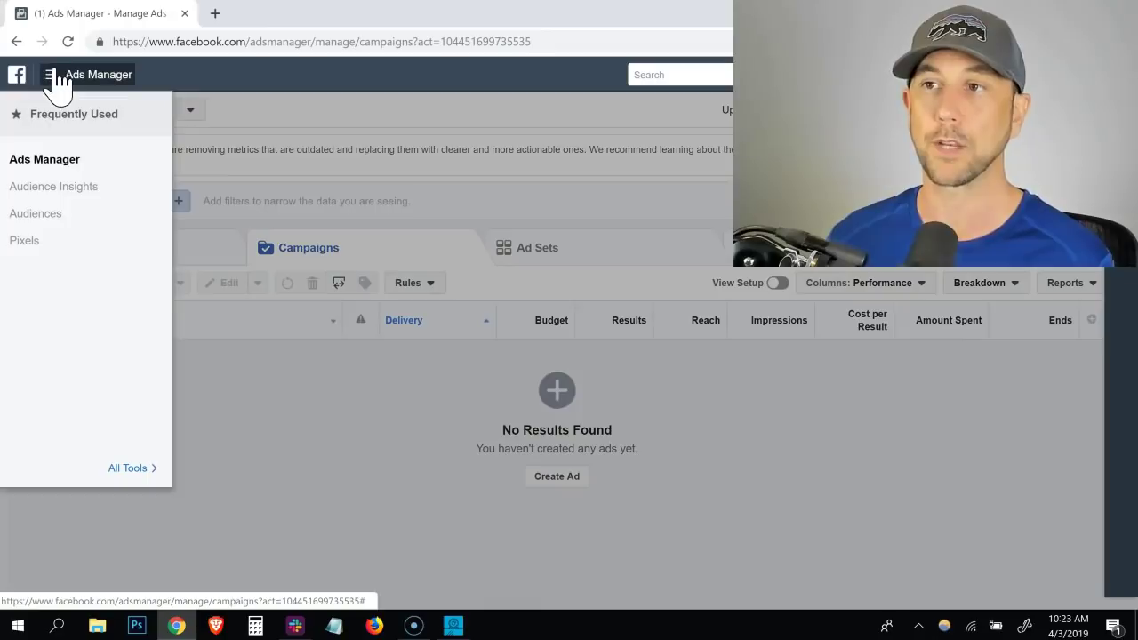
pyautogui.click(39, 217)
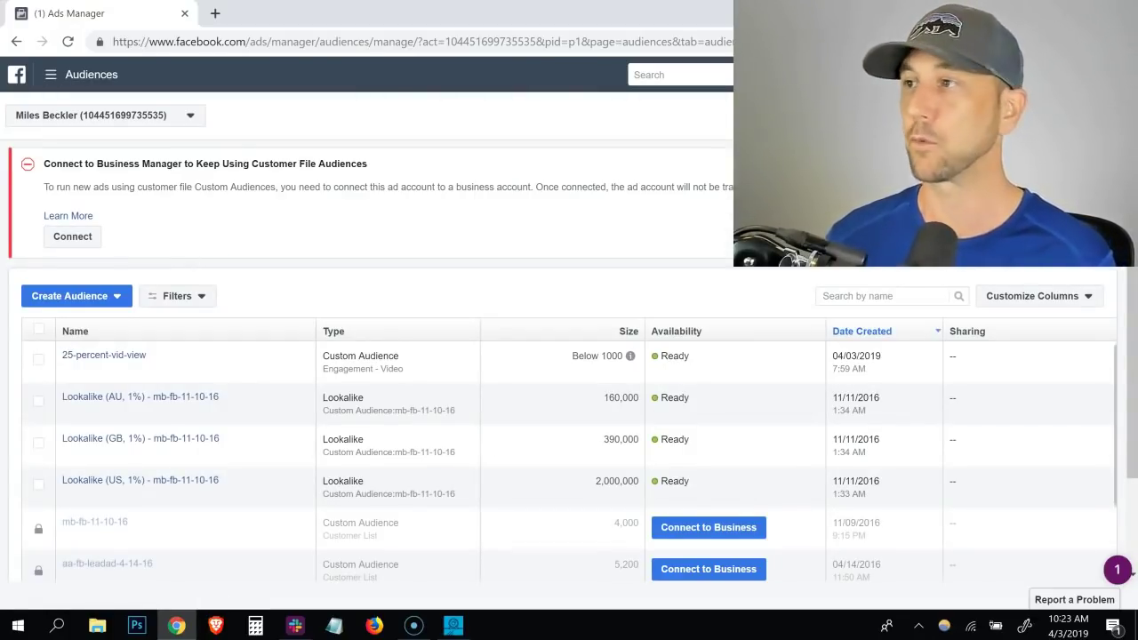
# Choose Custom Audience from the Create Audience dropdown.
pyautogui.click(75, 302)
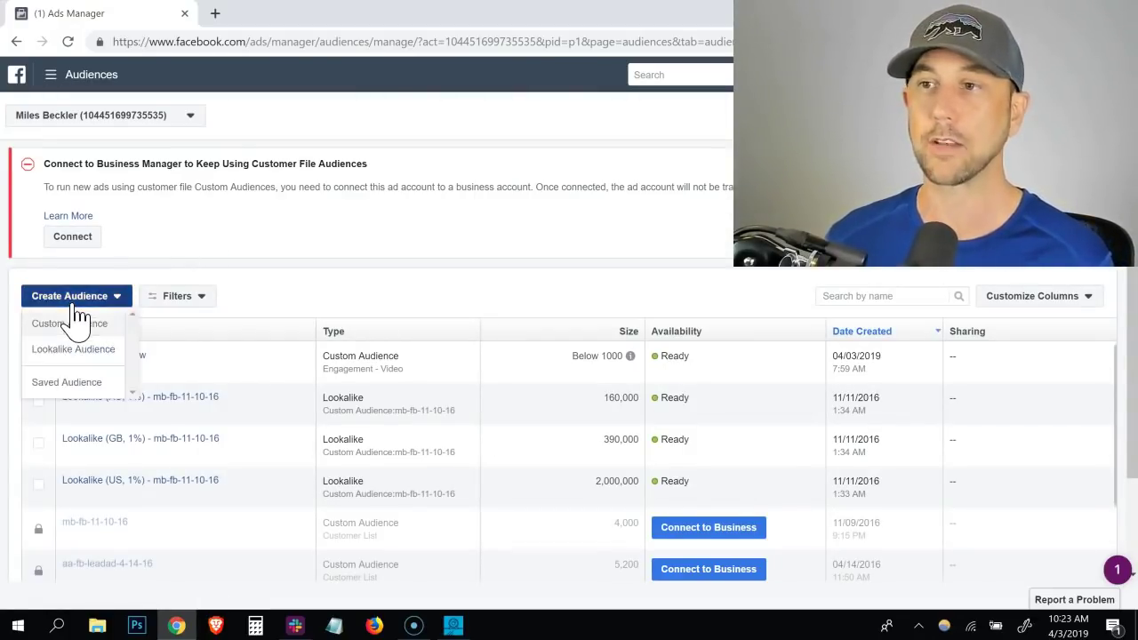
pyautogui.click(71, 302)
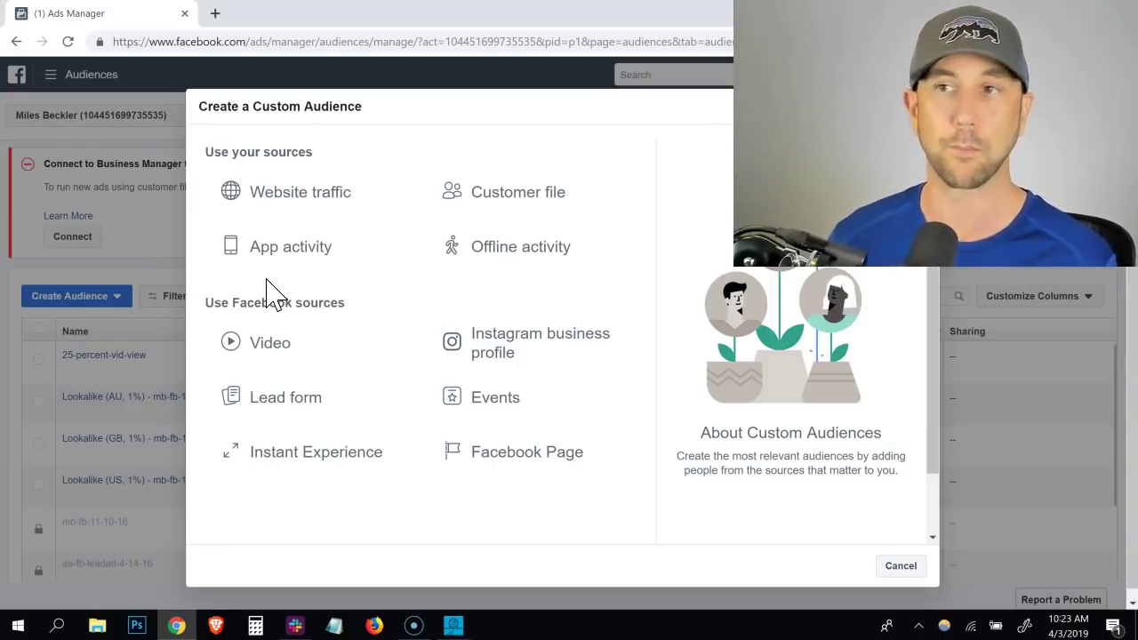
# Use Video as the source, with engagement set to people who watched 50% of the video.
pyautogui.click(286, 345)
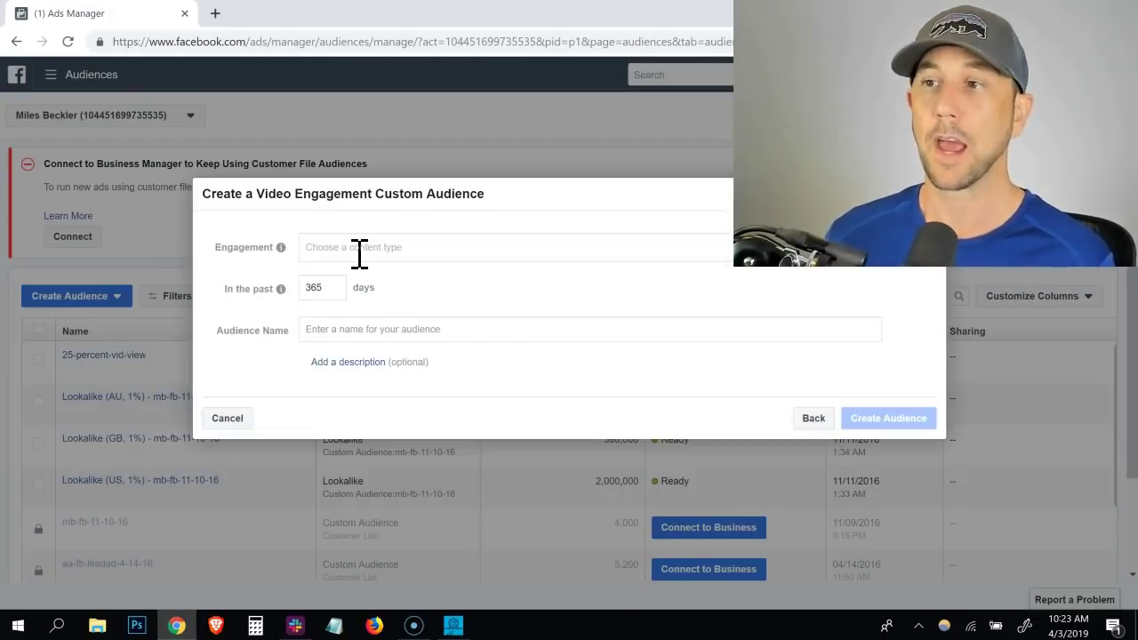
pyautogui.click(360, 249)
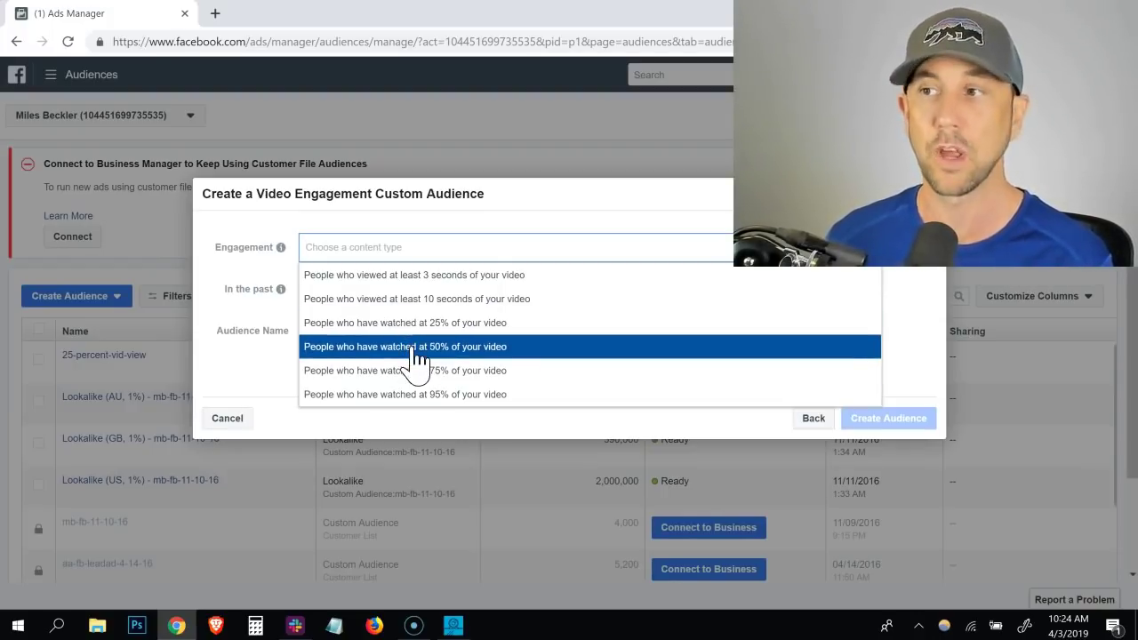
pyautogui.click(411, 346)
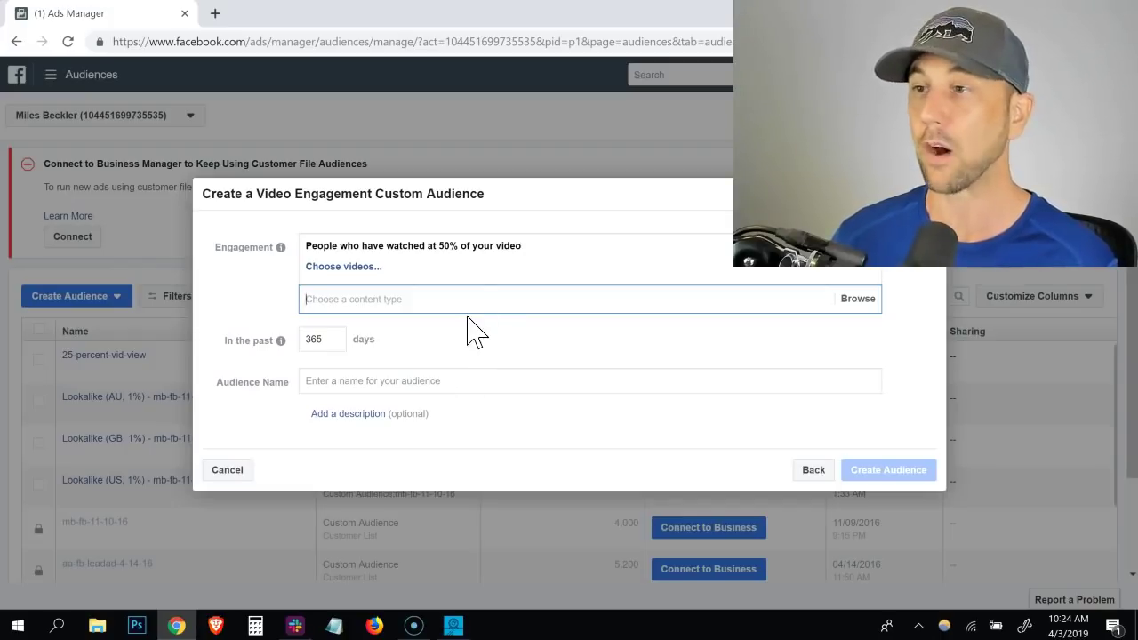
# Open video selection and choose your own Page as the video source.
pyautogui.click(351, 268)
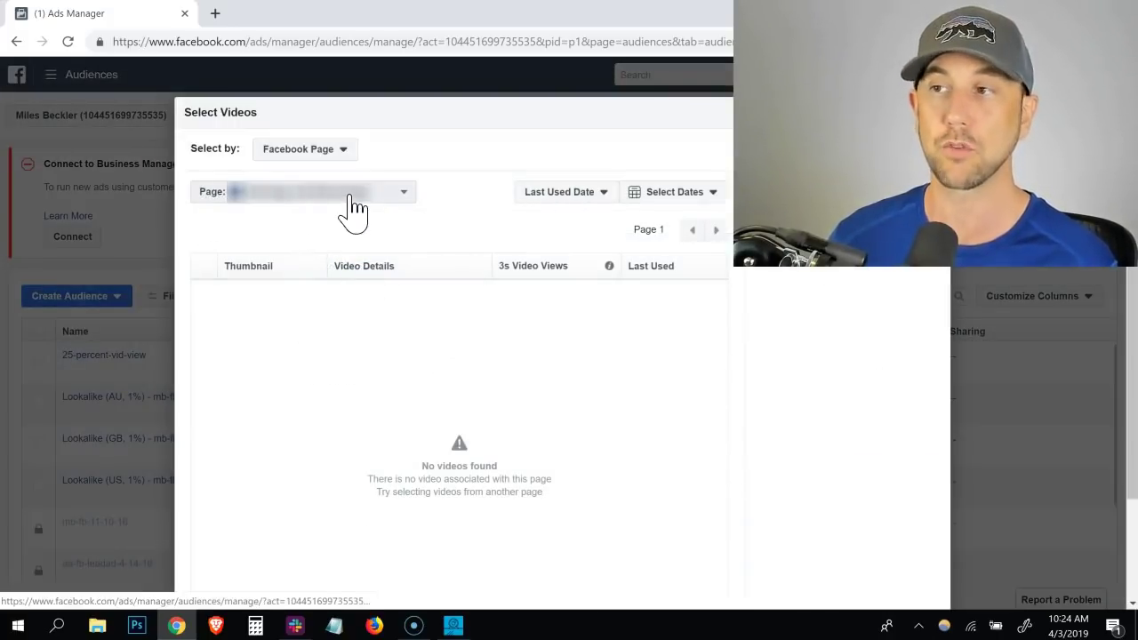
pyautogui.click(403, 192)
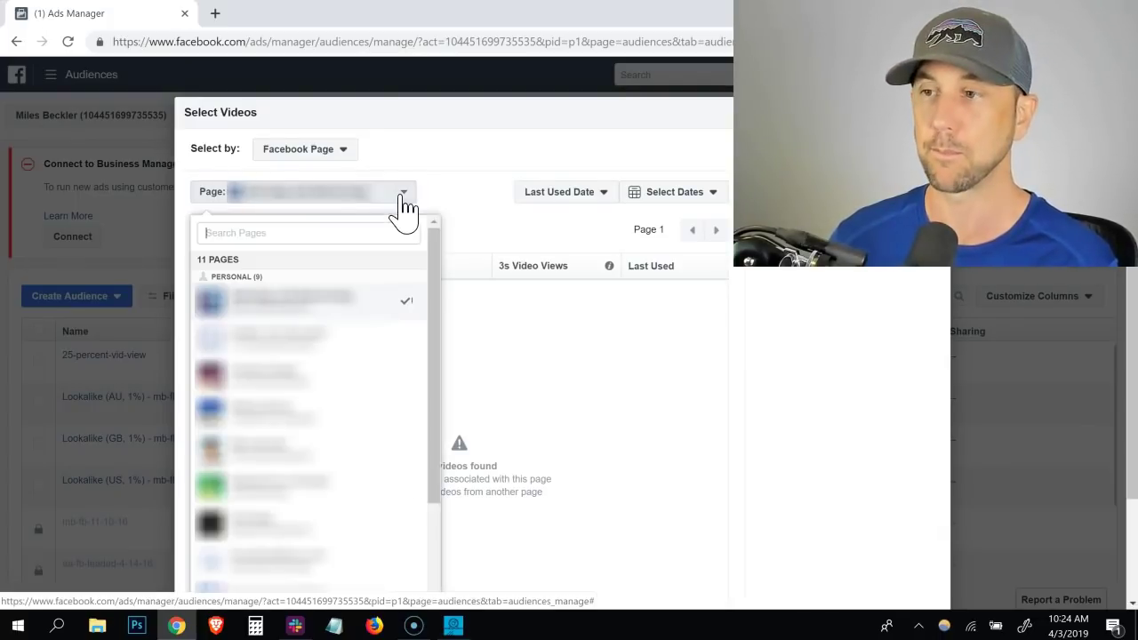
pyautogui.click(310, 469)
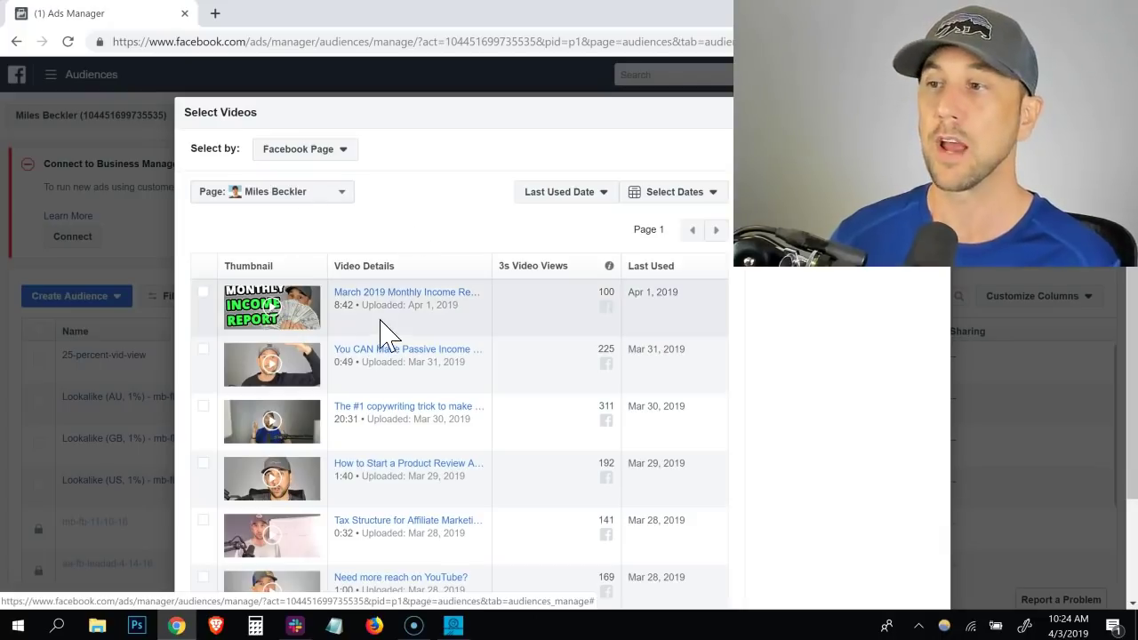
pyautogui.scroll(-2, 386, 336)
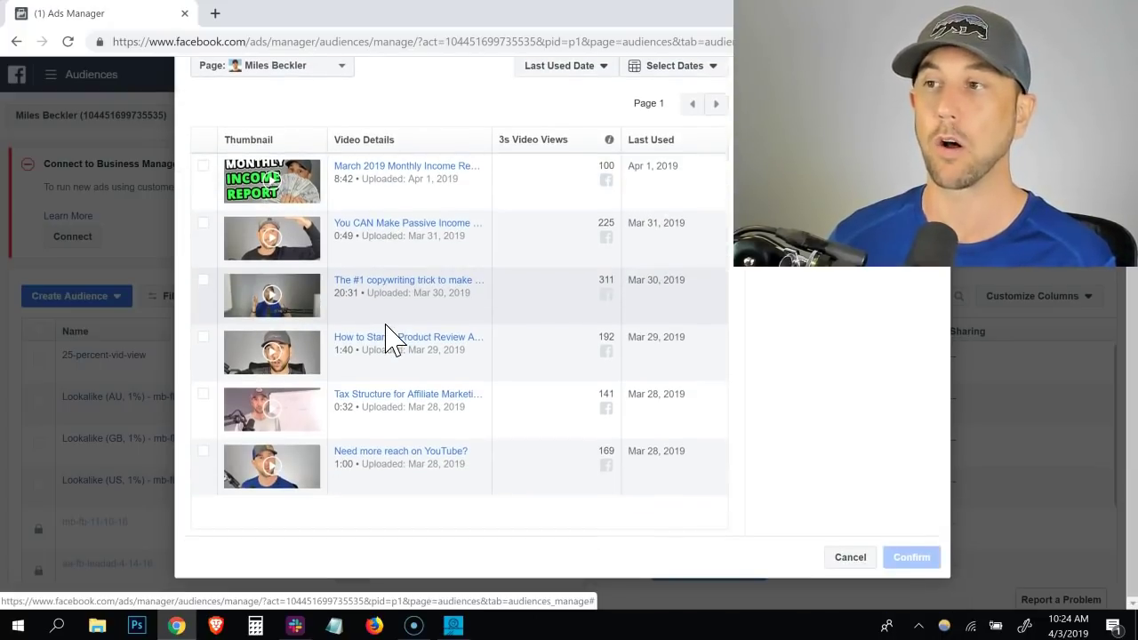
pyautogui.scroll(2, 387, 336)
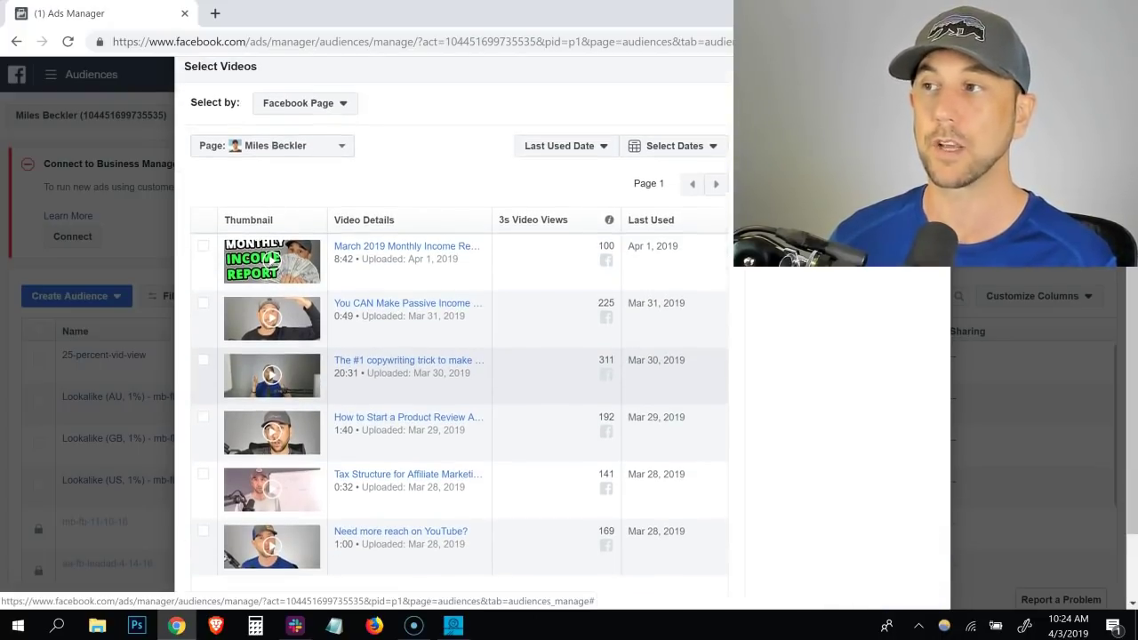
pyautogui.click(718, 185)
pyautogui.click(691, 184)
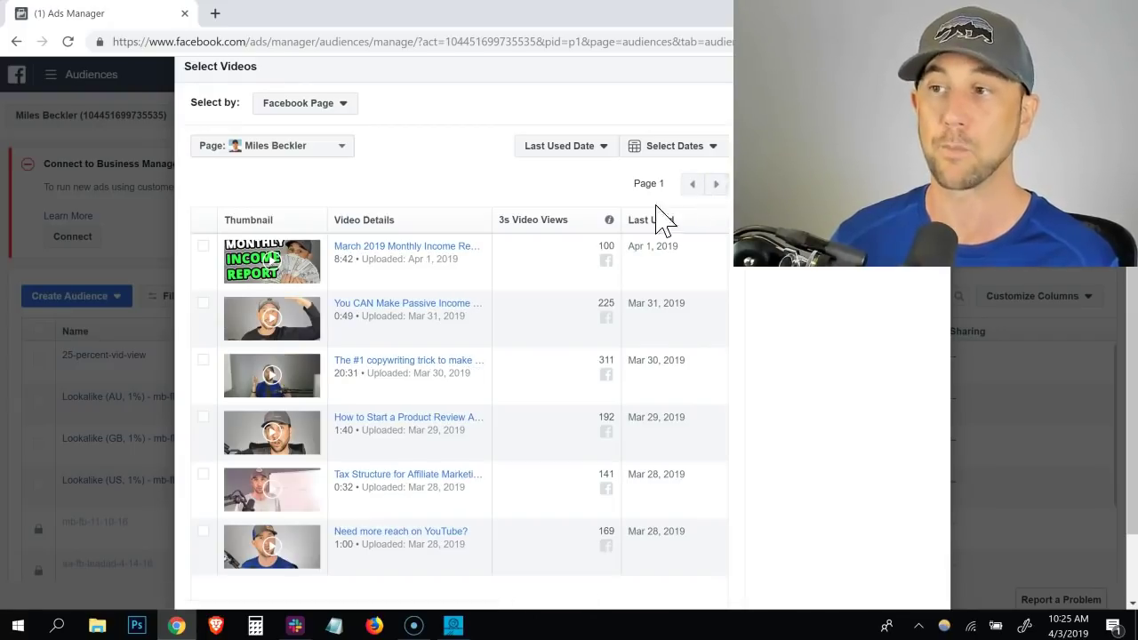
pyautogui.scroll(1, 487, 352)
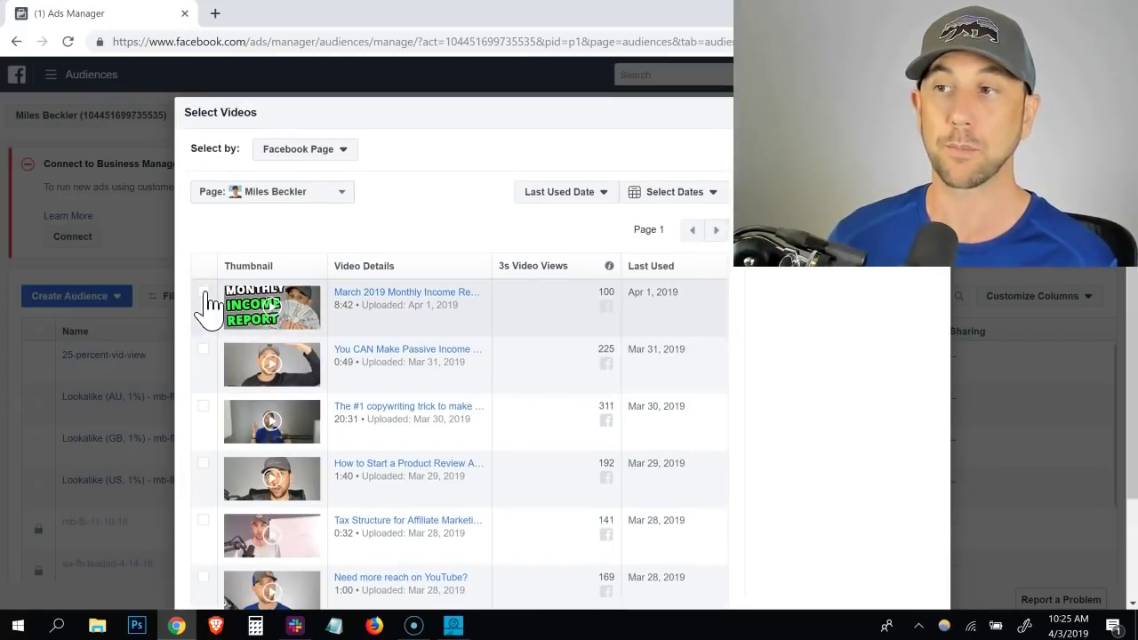
# Tick the six latest videos, from the March 2019 income report to 'Need more reach on YouTube?'.
pyautogui.click(205, 295)
pyautogui.click(203, 349)
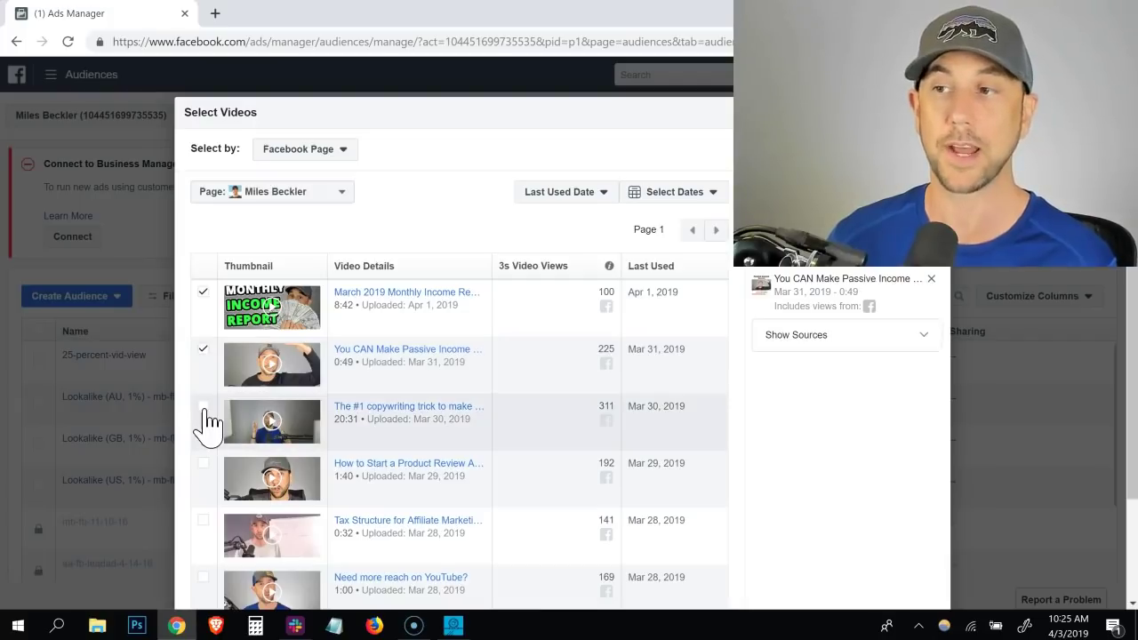
pyautogui.click(204, 418)
pyautogui.click(204, 467)
pyautogui.click(204, 525)
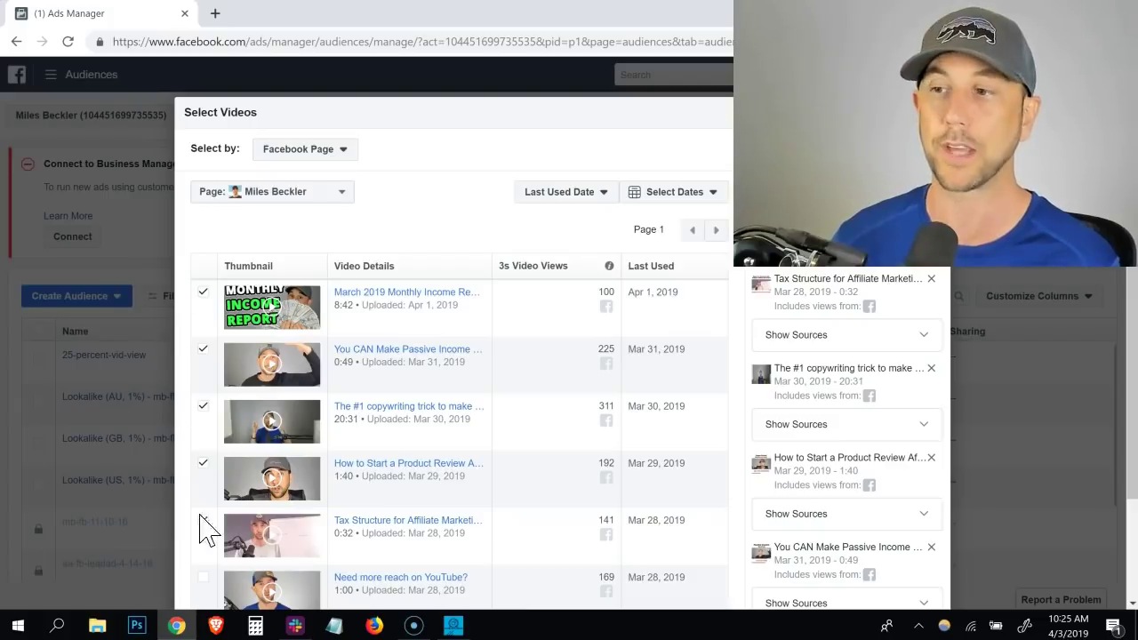
pyautogui.click(203, 590)
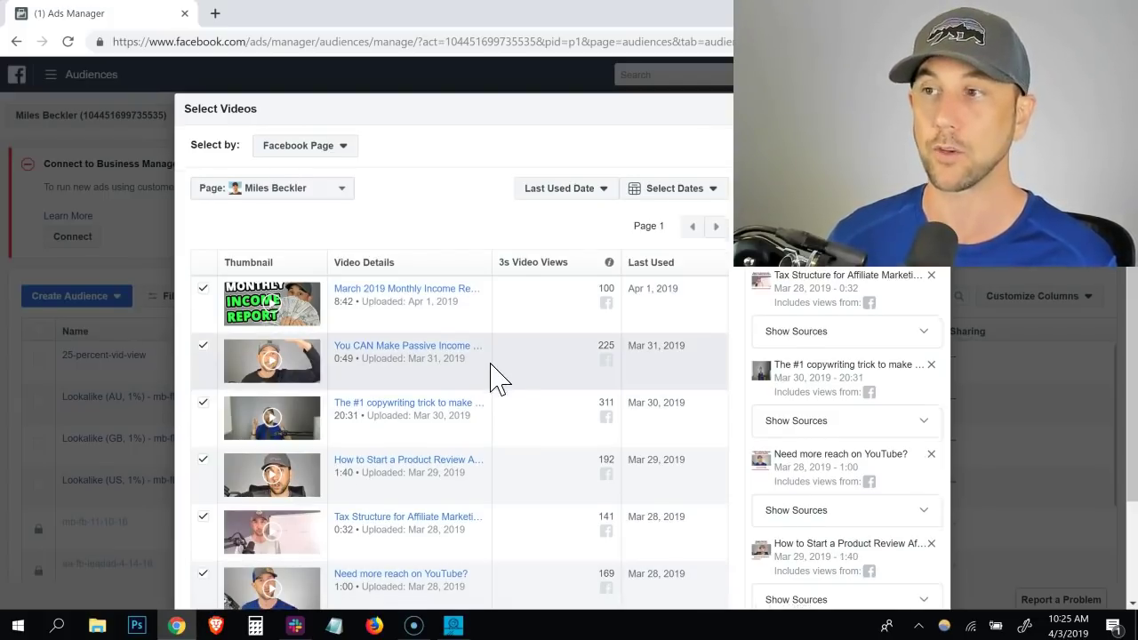
pyautogui.scroll(-3, 490, 376)
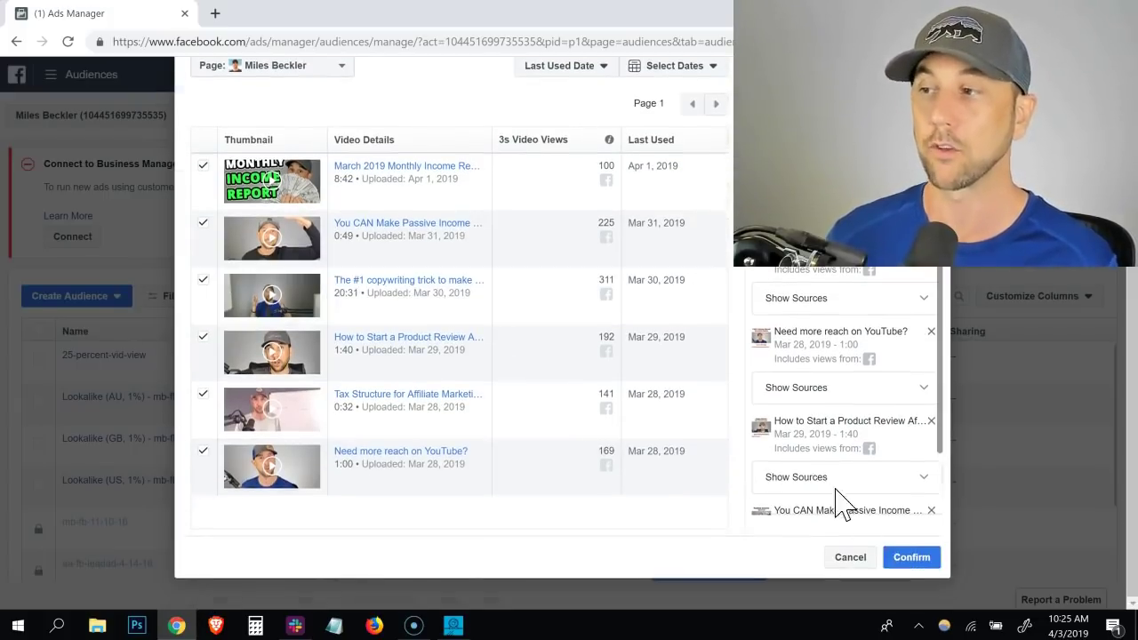
# Confirm the videos, save the audience as 'video-50-watch', and begin a lookalike of it.
pyautogui.click(909, 561)
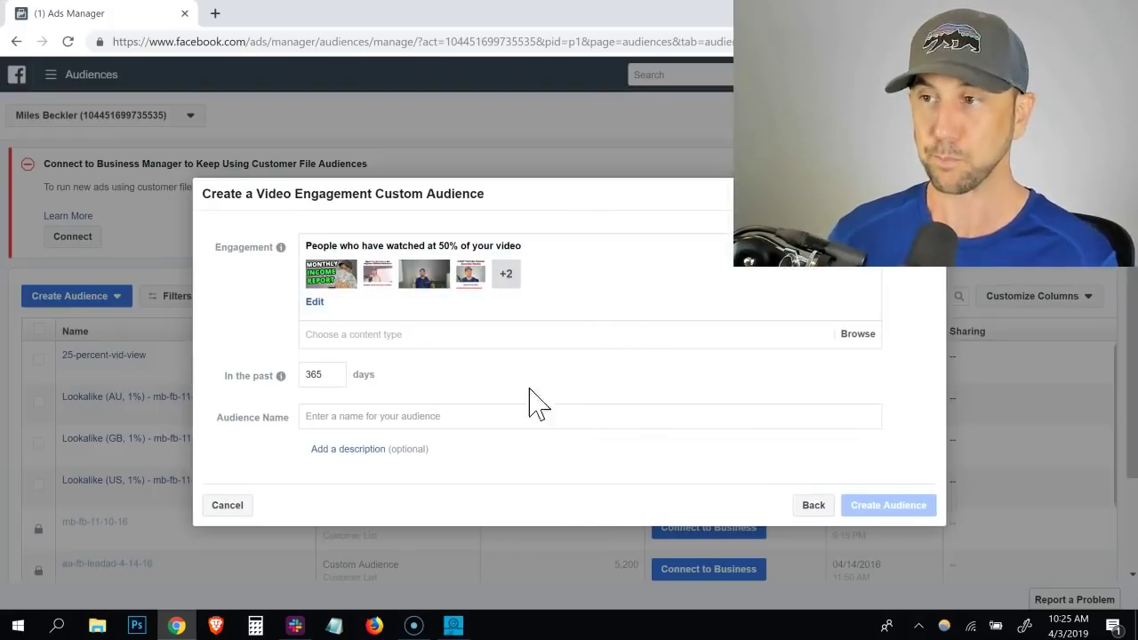
pyautogui.click(372, 415)
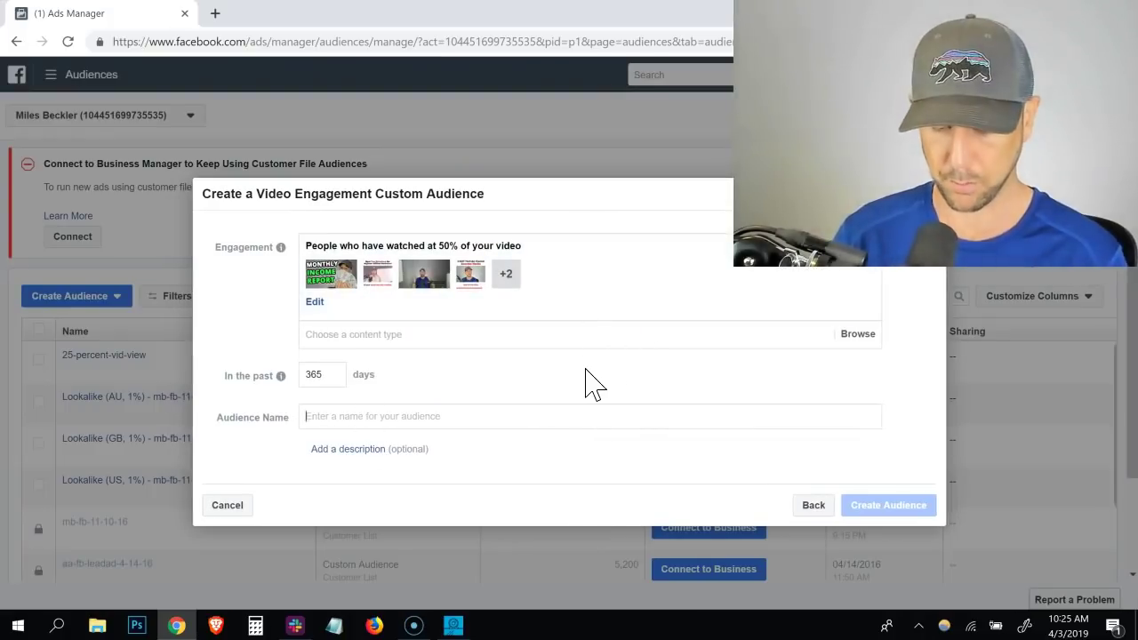
pyautogui.write('video-')
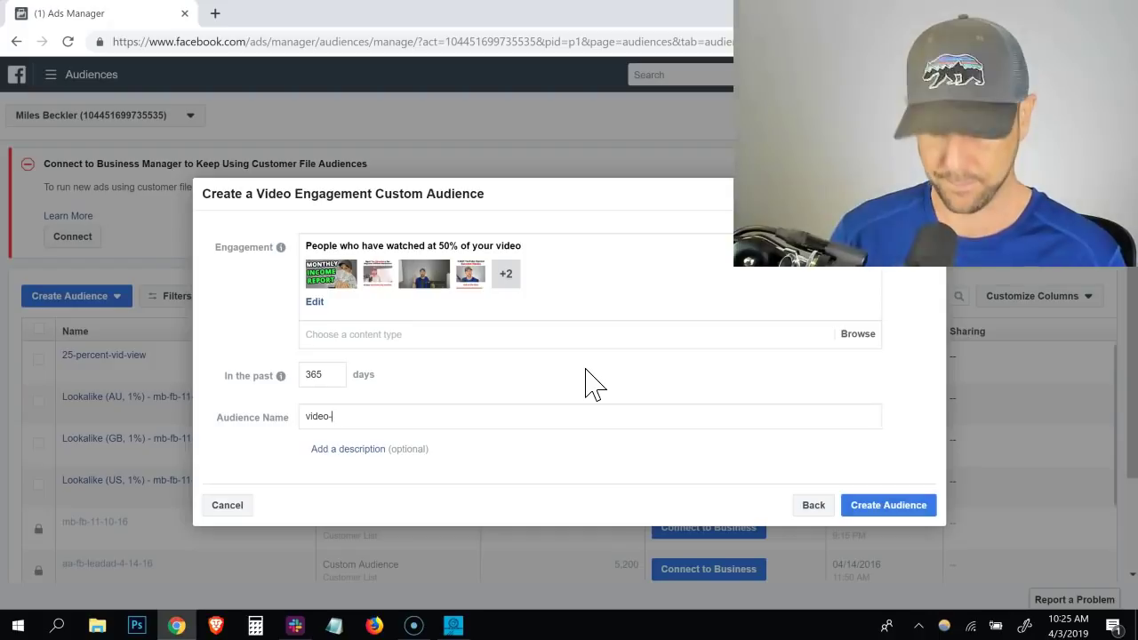
pyautogui.write('50-watch')
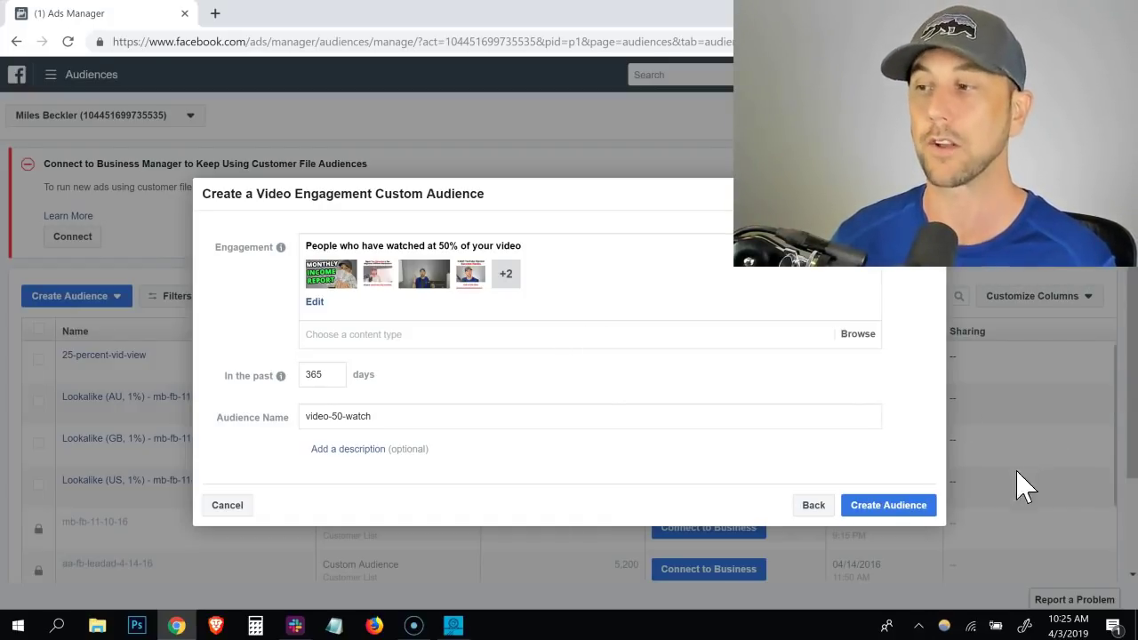
pyautogui.click(911, 507)
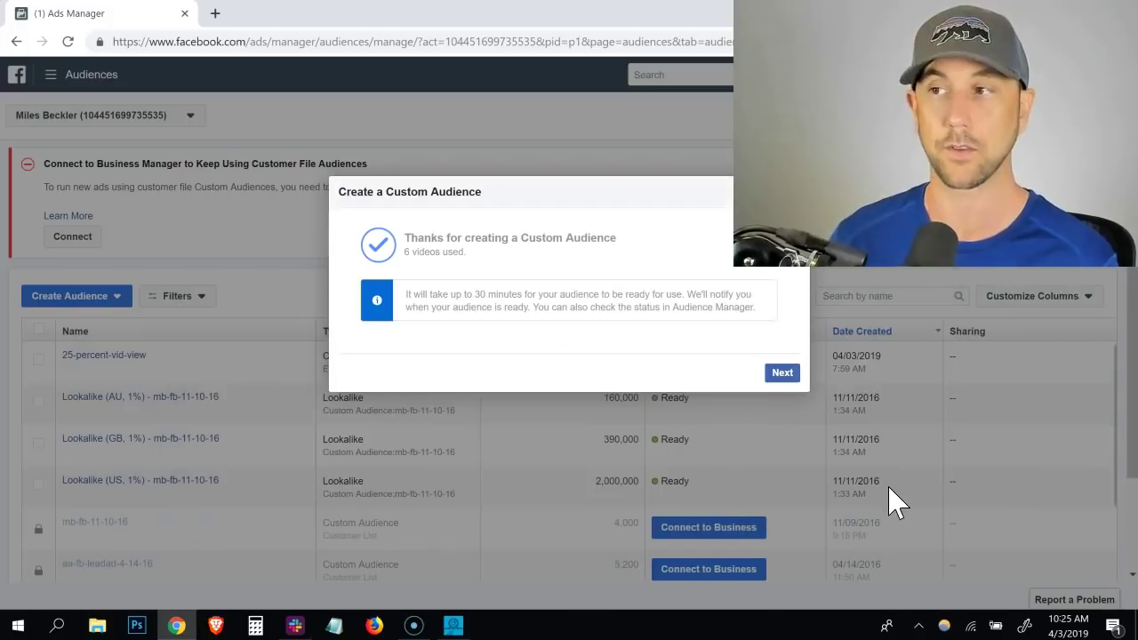
pyautogui.click(781, 374)
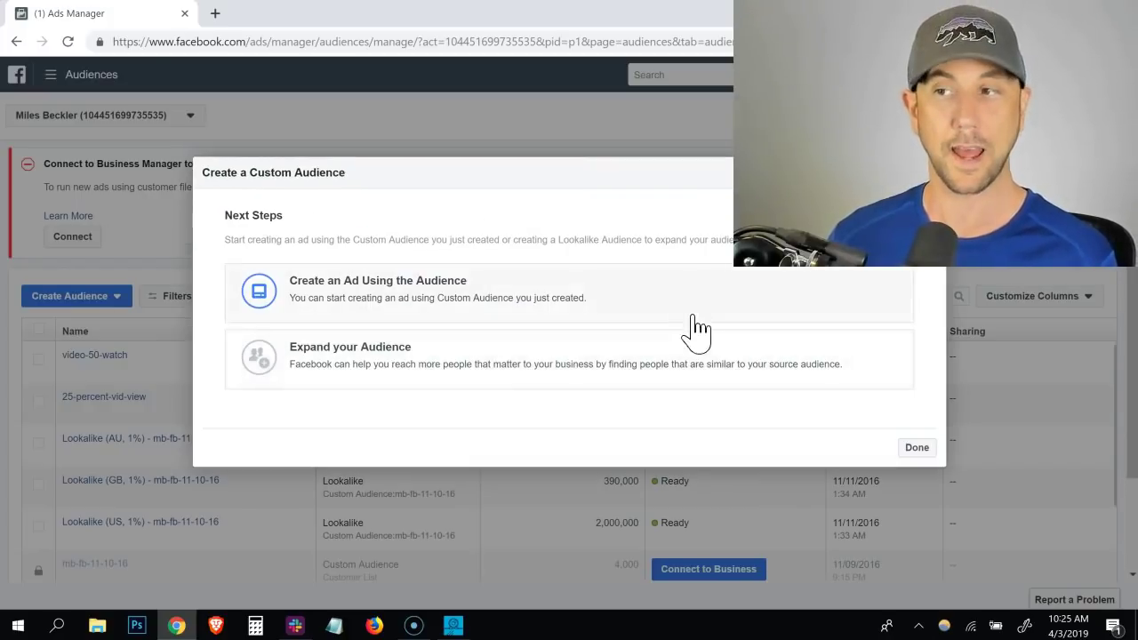
pyautogui.click(463, 364)
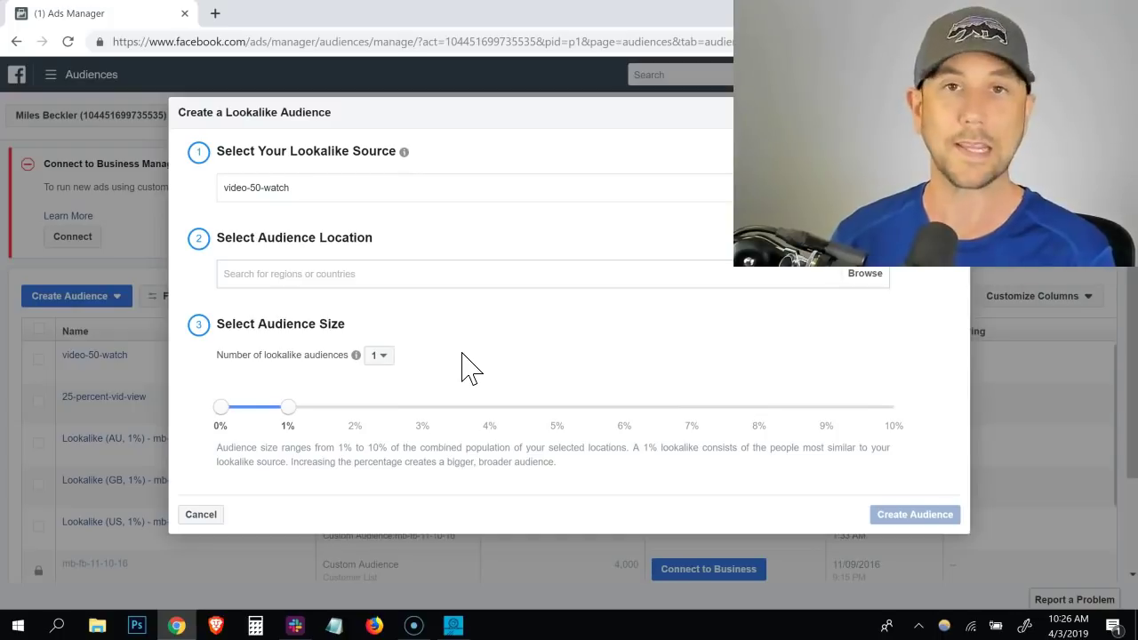
# Target the United States at 1% size and create the lookalike audience.
pyautogui.click(411, 277)
pyautogui.write('USA')
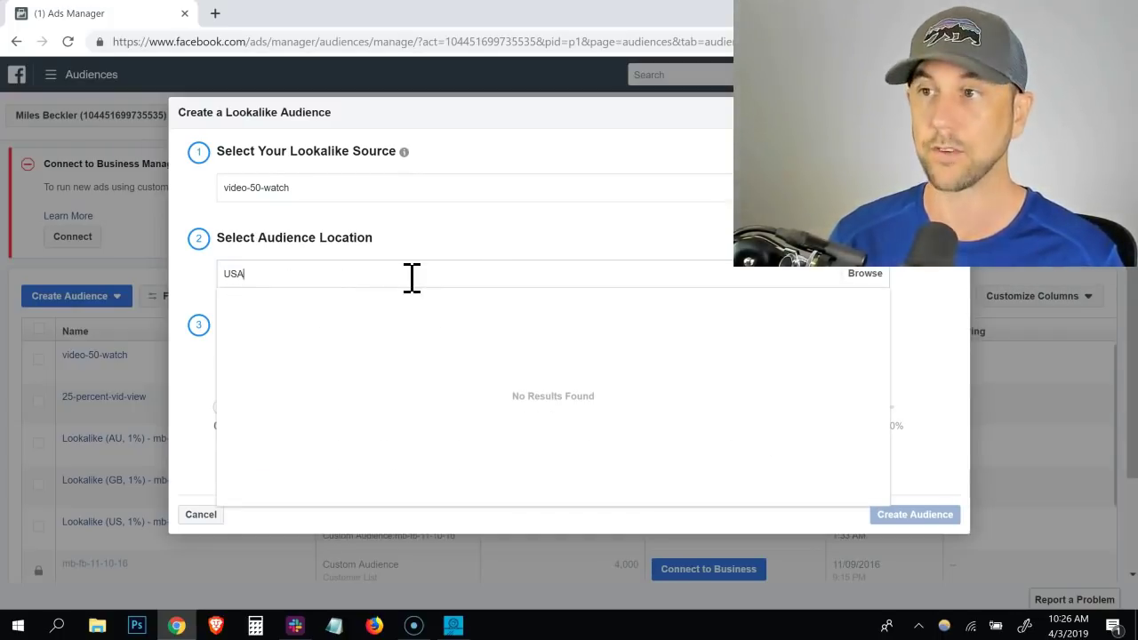
pyautogui.press('BackSpace')
pyautogui.write('nited')
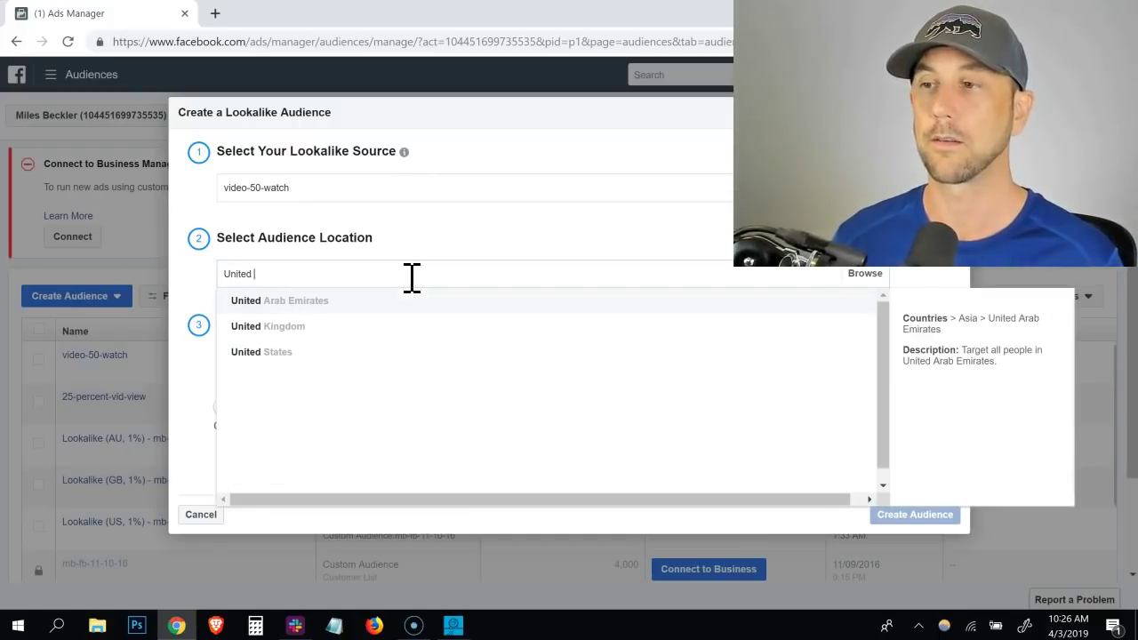
pyautogui.click(336, 353)
pyautogui.click(206, 313)
pyautogui.scroll(-1, 255, 475)
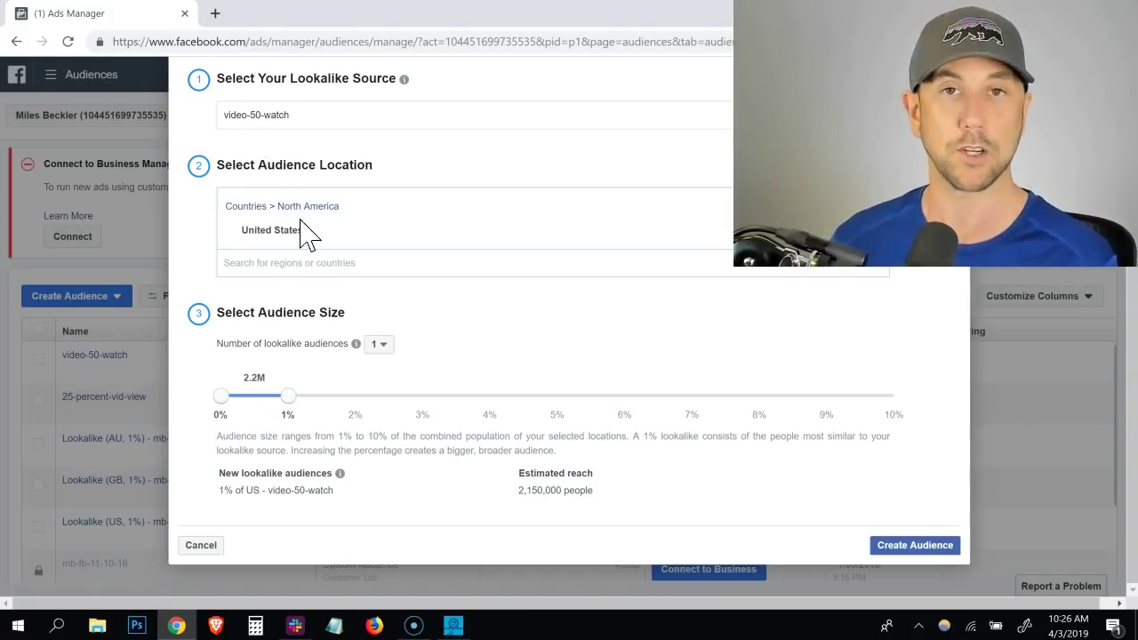
pyautogui.click(898, 545)
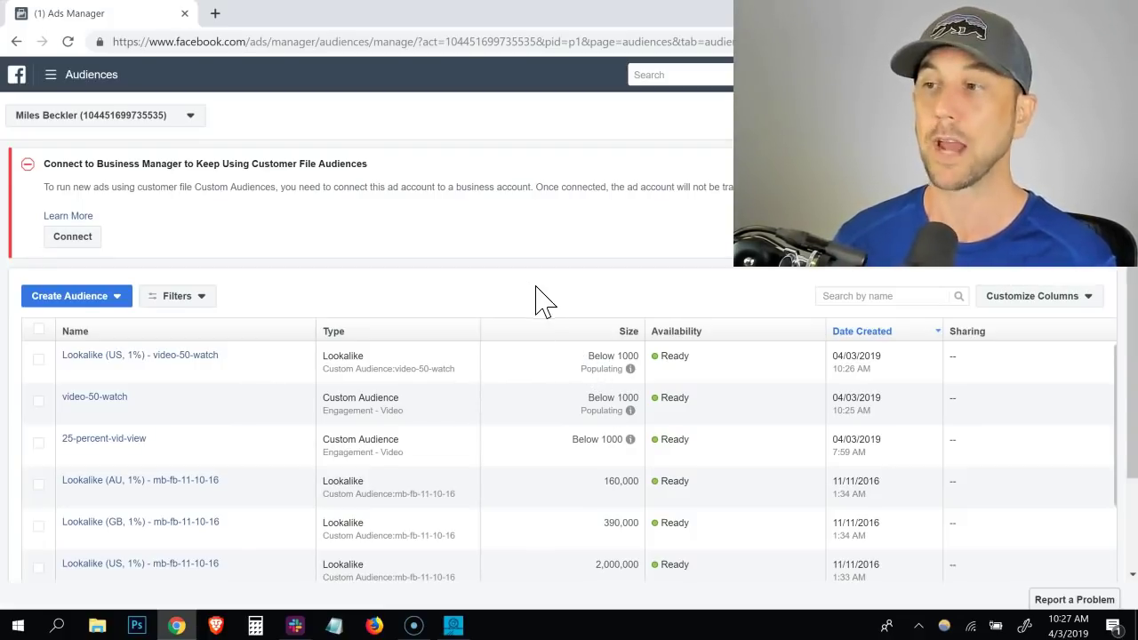
# Wait for the 'Lookalike (US, 1%) - video-50-watch' row to show Ready in the Audiences table.
pyautogui.moveTo(617, 371)
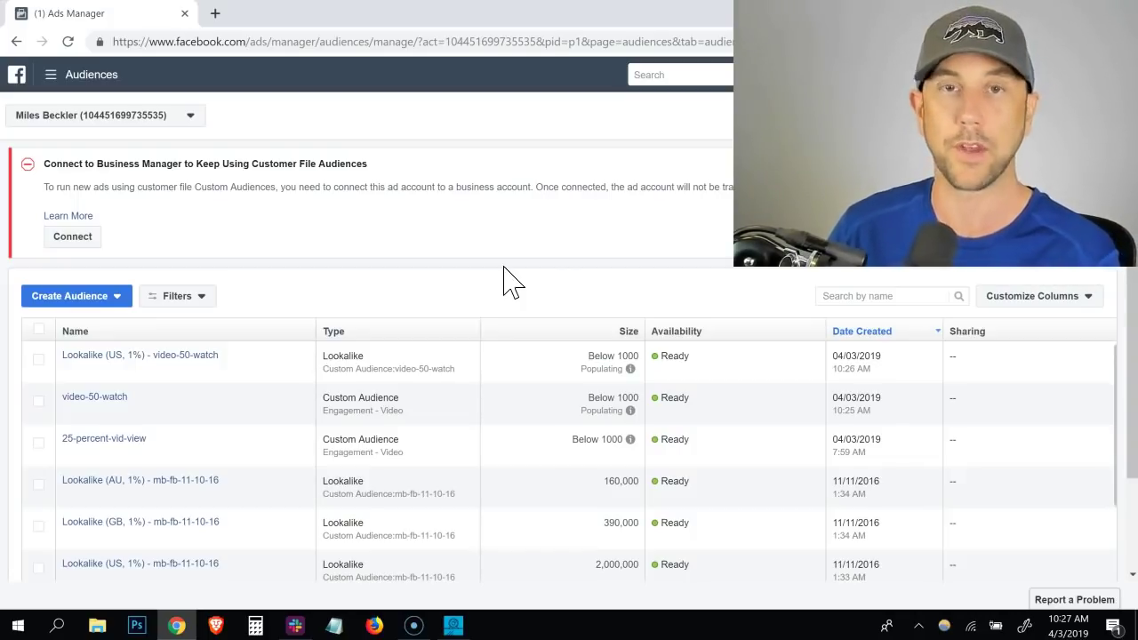
# Start a new Custom Audience with Facebook Page as its source.
pyautogui.click(98, 307)
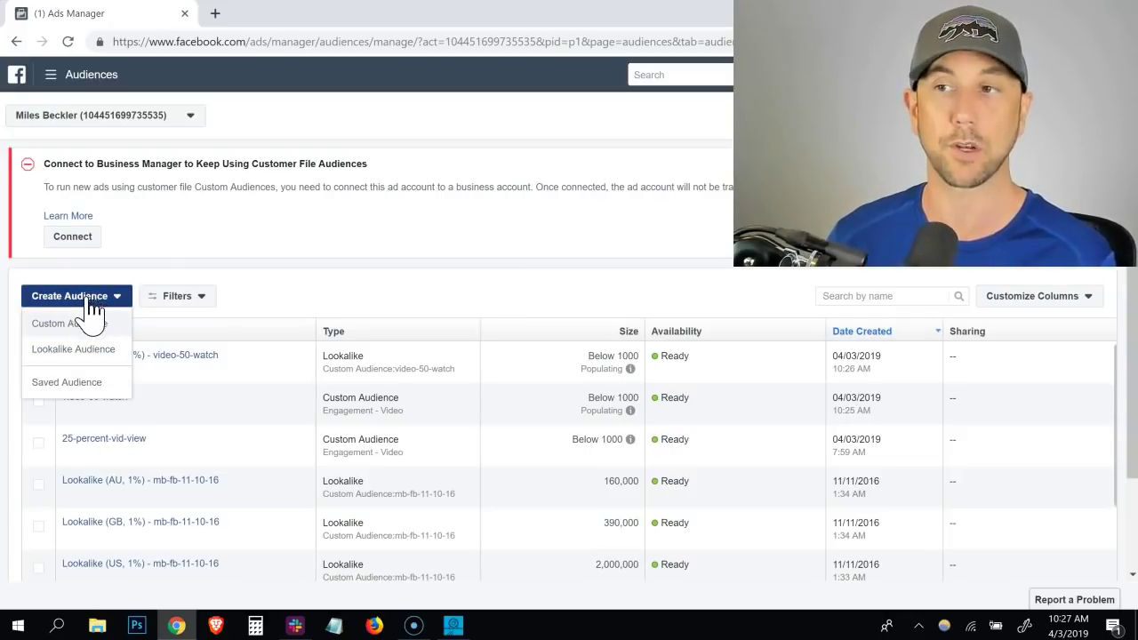
pyautogui.click(83, 327)
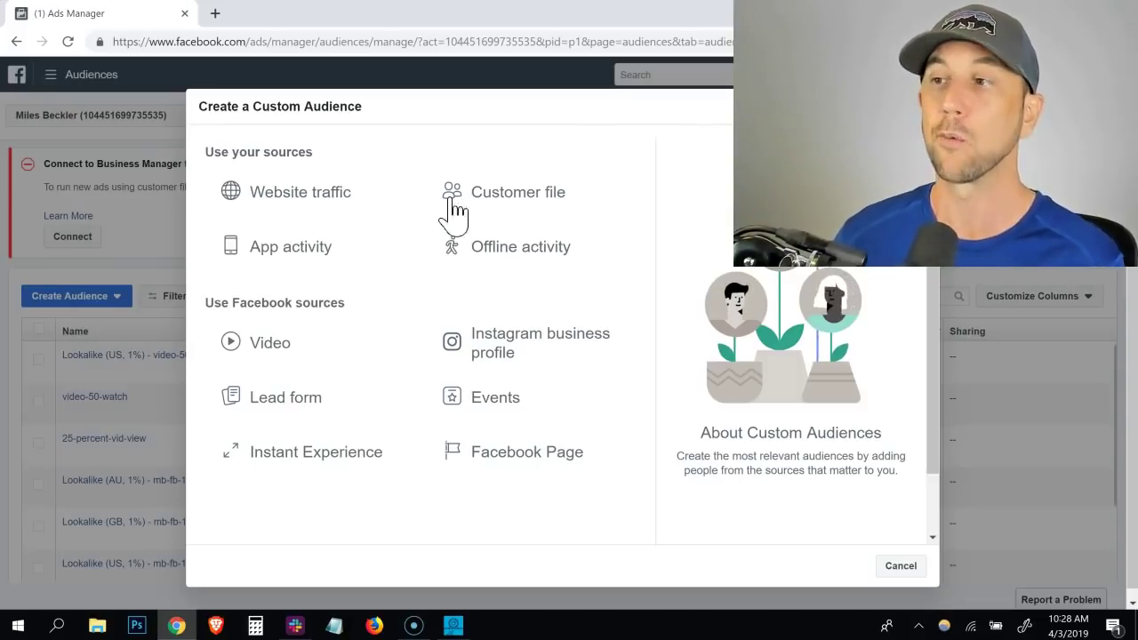
pyautogui.click(520, 462)
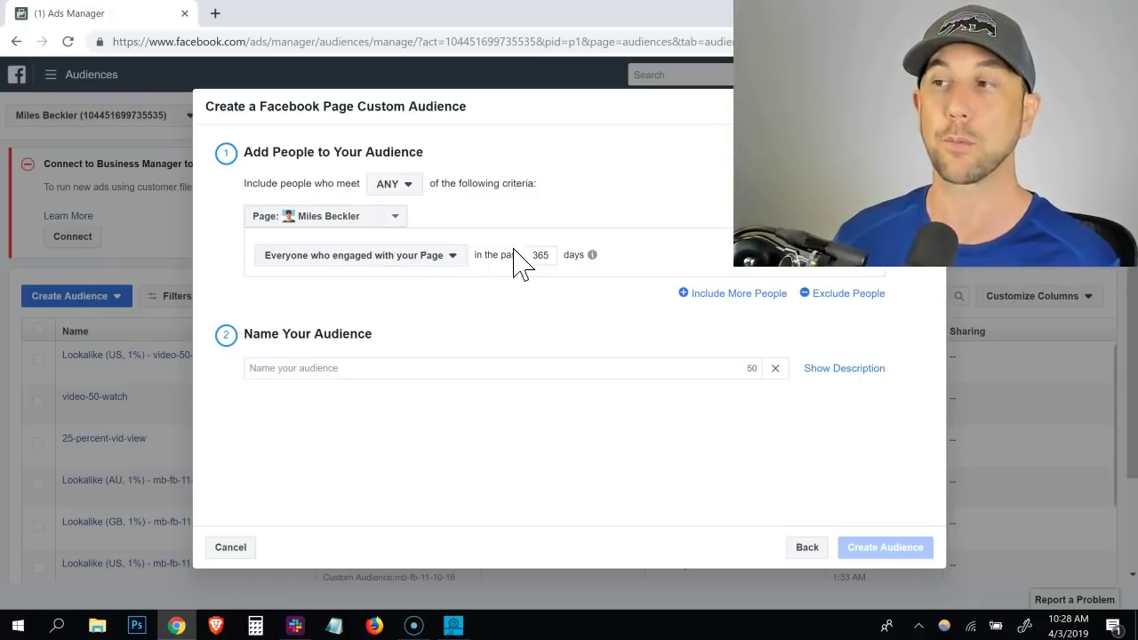
# Target people who engaged with any post or ad, name it 'MB - Ad or post engagement', and create it.
pyautogui.click(428, 258)
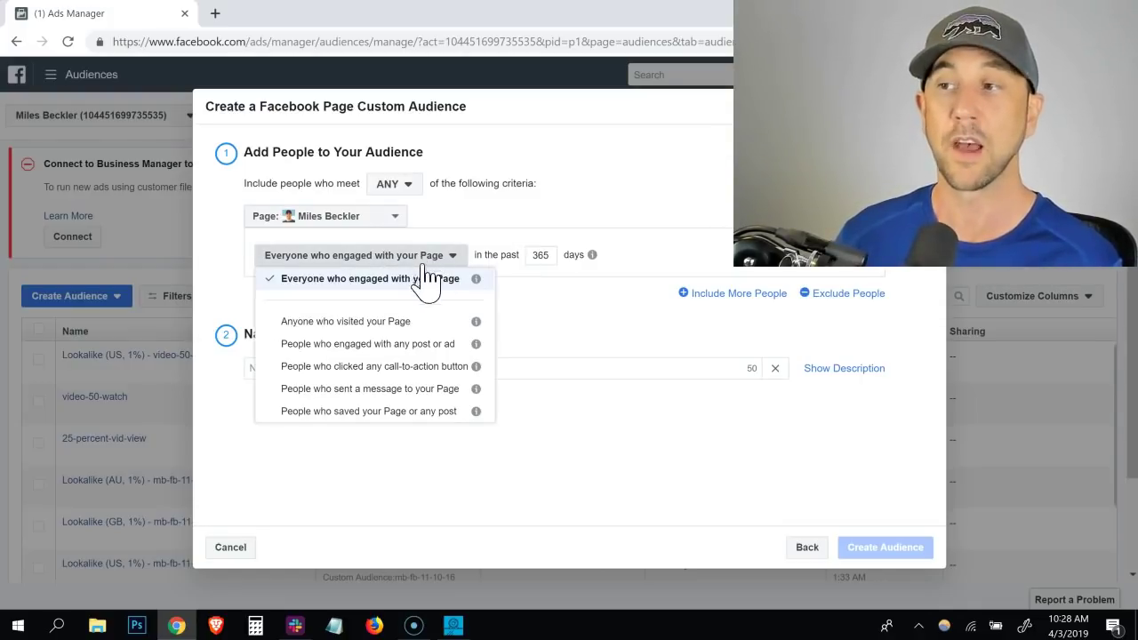
pyautogui.click(368, 345)
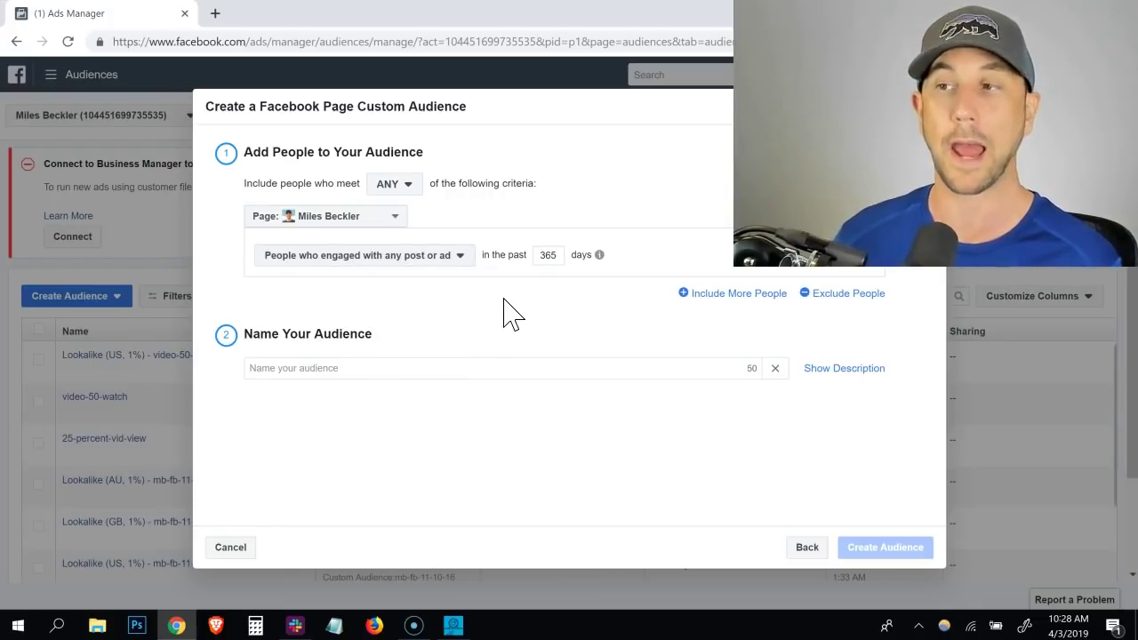
pyautogui.click(401, 368)
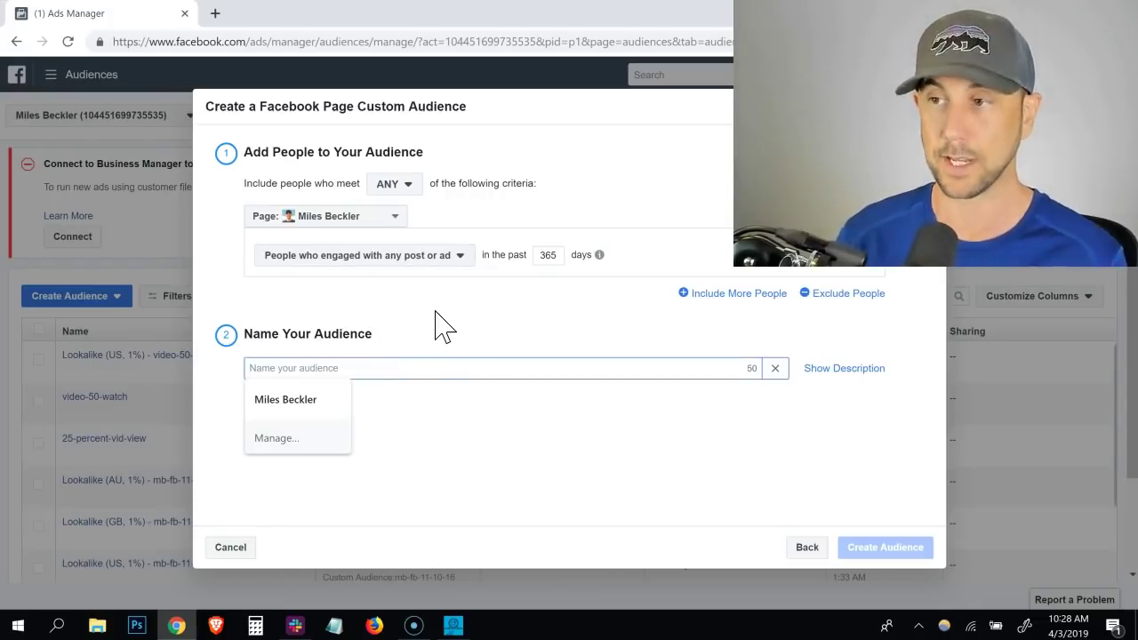
pyautogui.write('MB')
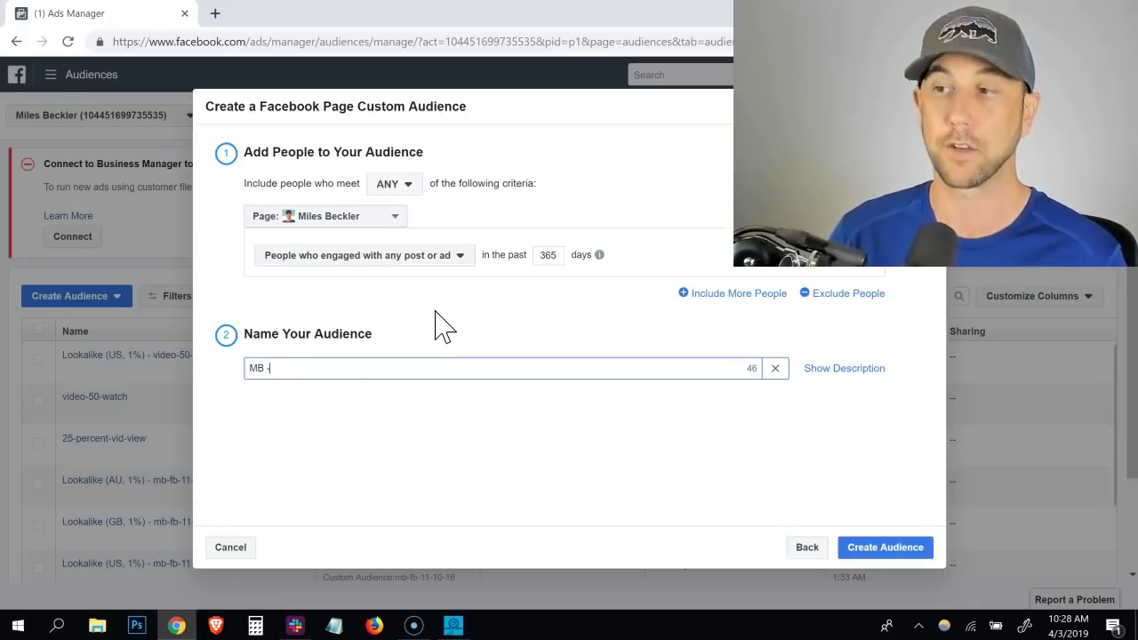
pyautogui.write(' - ')
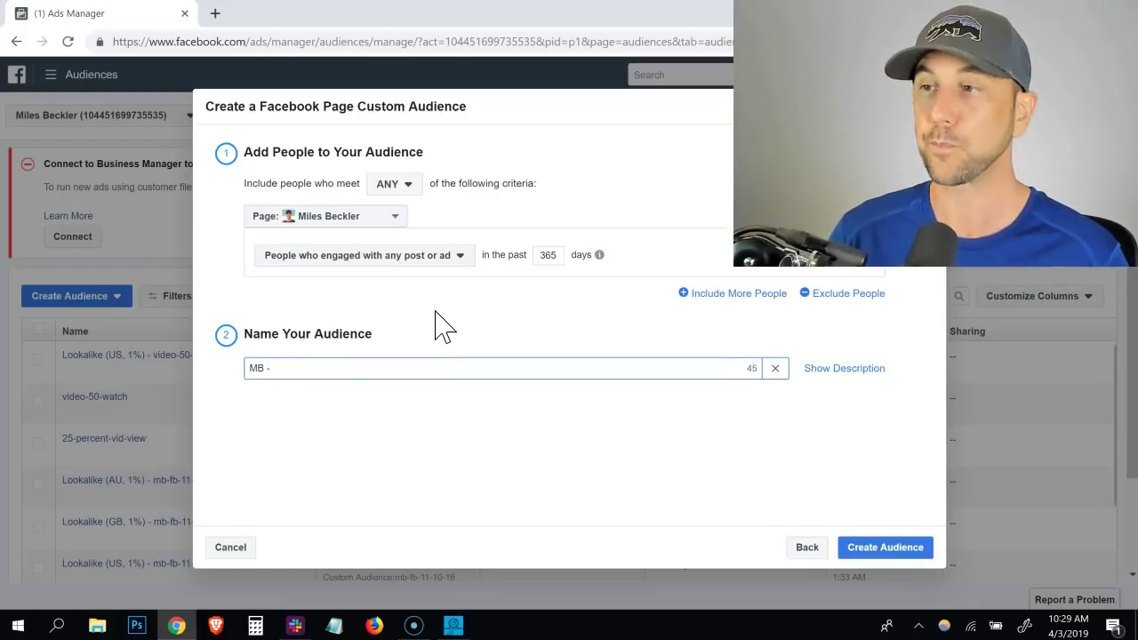
pyautogui.write('Ad or post engagement')
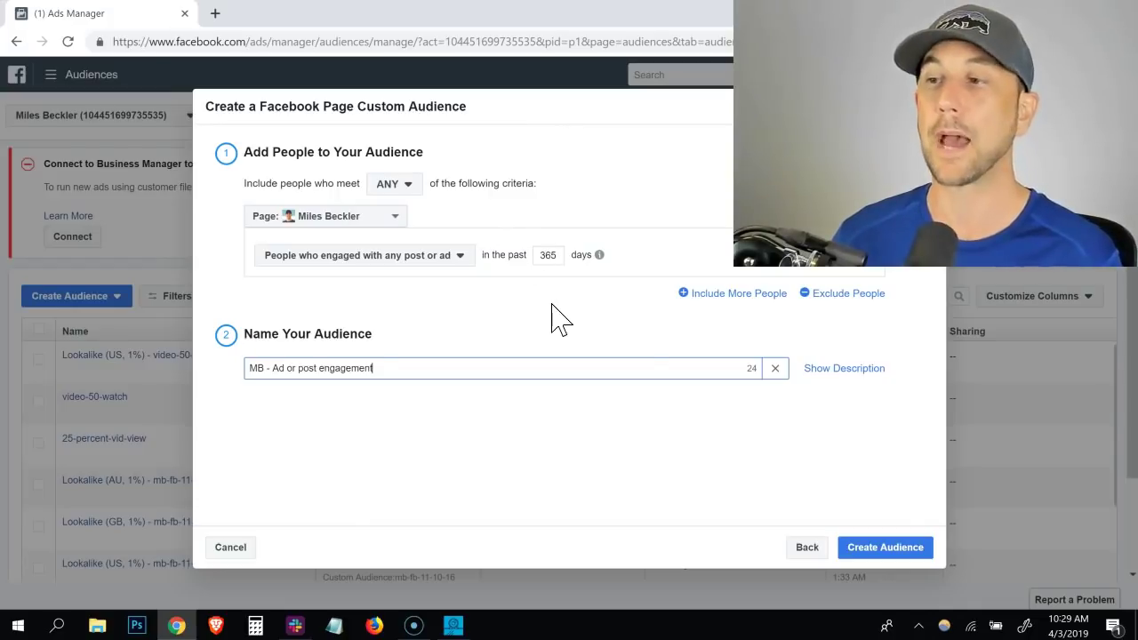
pyautogui.click(884, 546)
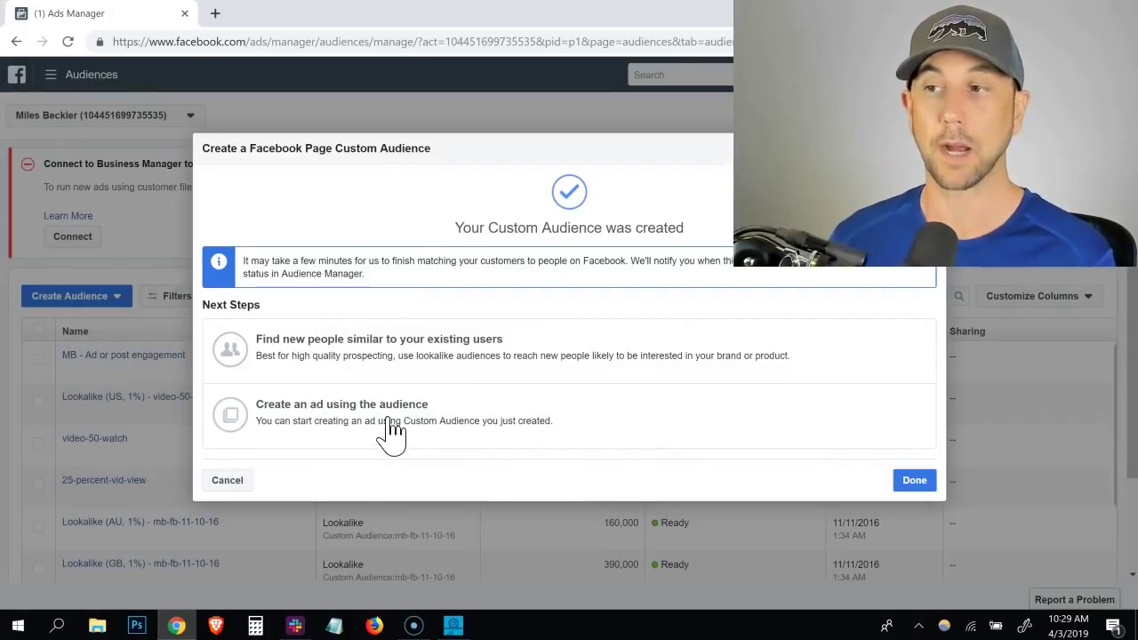
# Close the confirmation, try Create Lookalike on 'MB - Ad or post engagement', then cancel and deselect it.
pyautogui.click(388, 357)
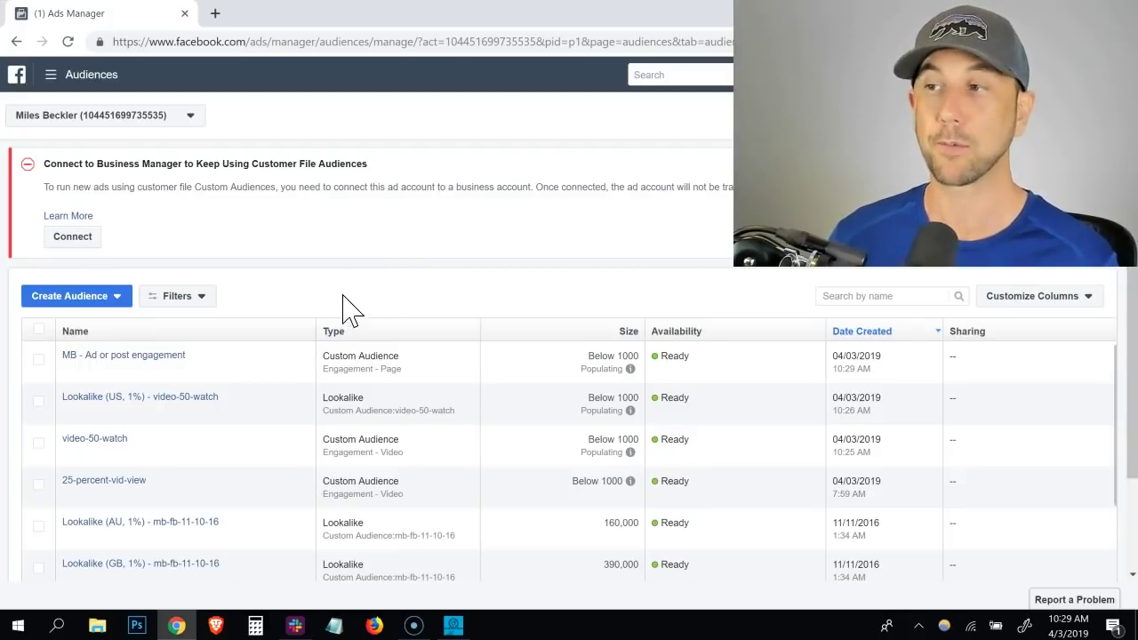
pyautogui.click(39, 359)
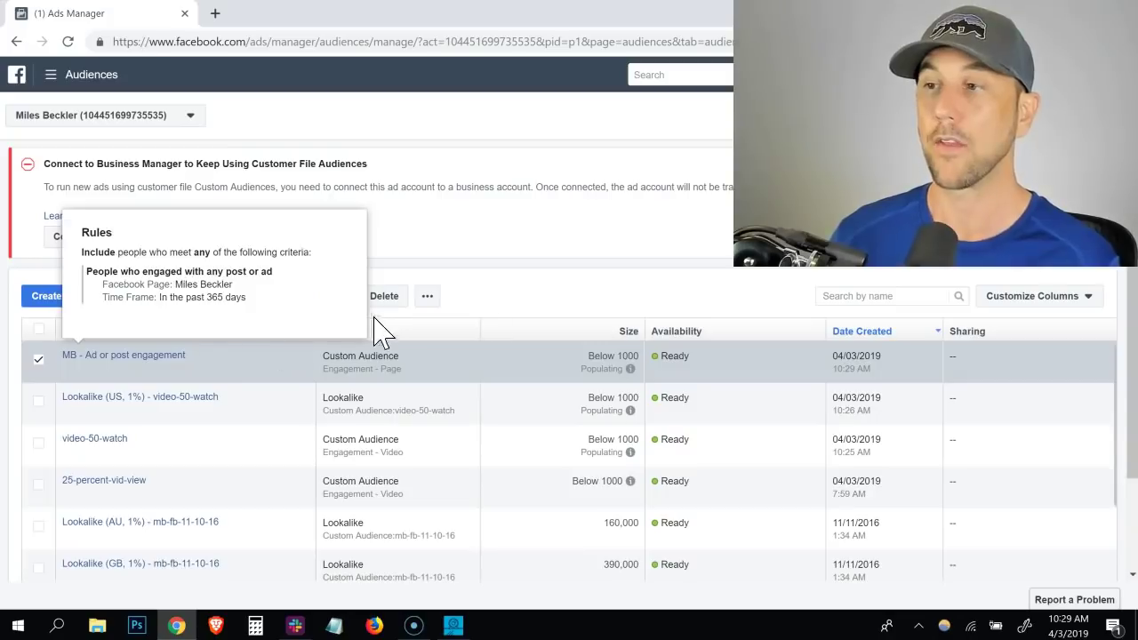
pyautogui.click(428, 302)
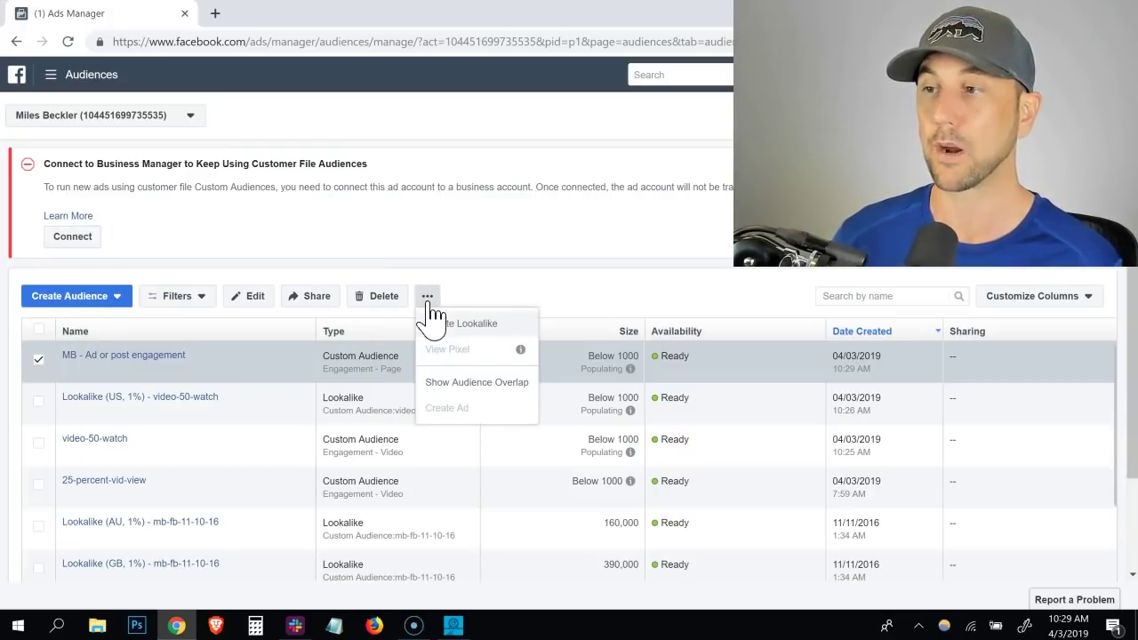
pyautogui.click(451, 325)
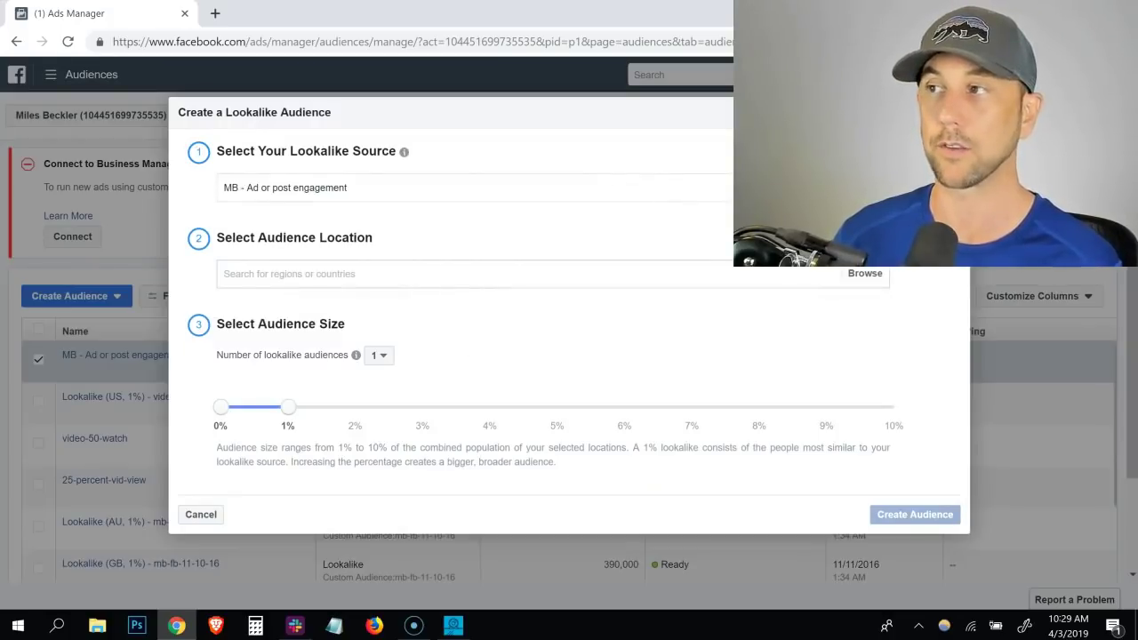
pyautogui.press('Escape')
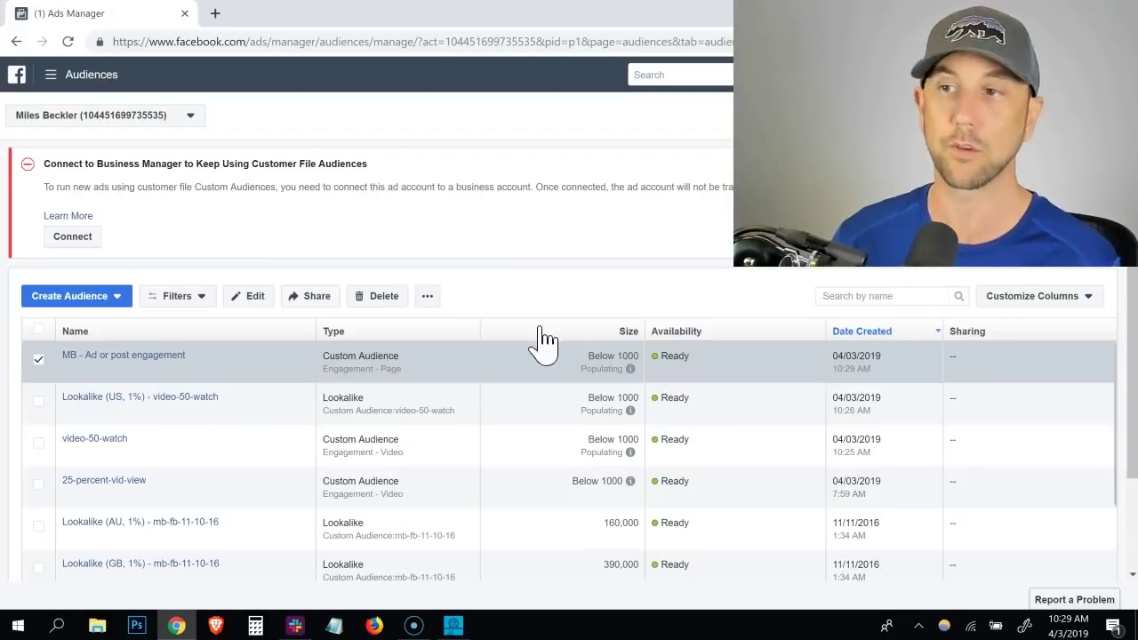
pyautogui.click(39, 361)
pyautogui.moveTo(183, 371)
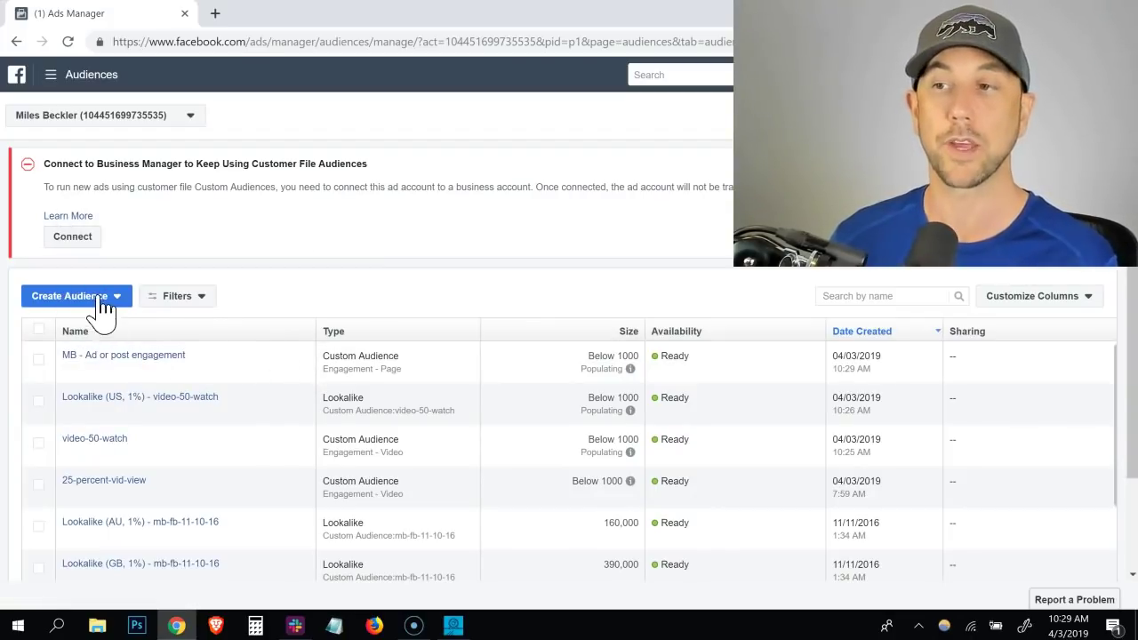
# Begin a new Facebook Page custom audience and view the 'Everyone who engaged with your Page' criteria options.
pyautogui.click(101, 297)
pyautogui.click(101, 327)
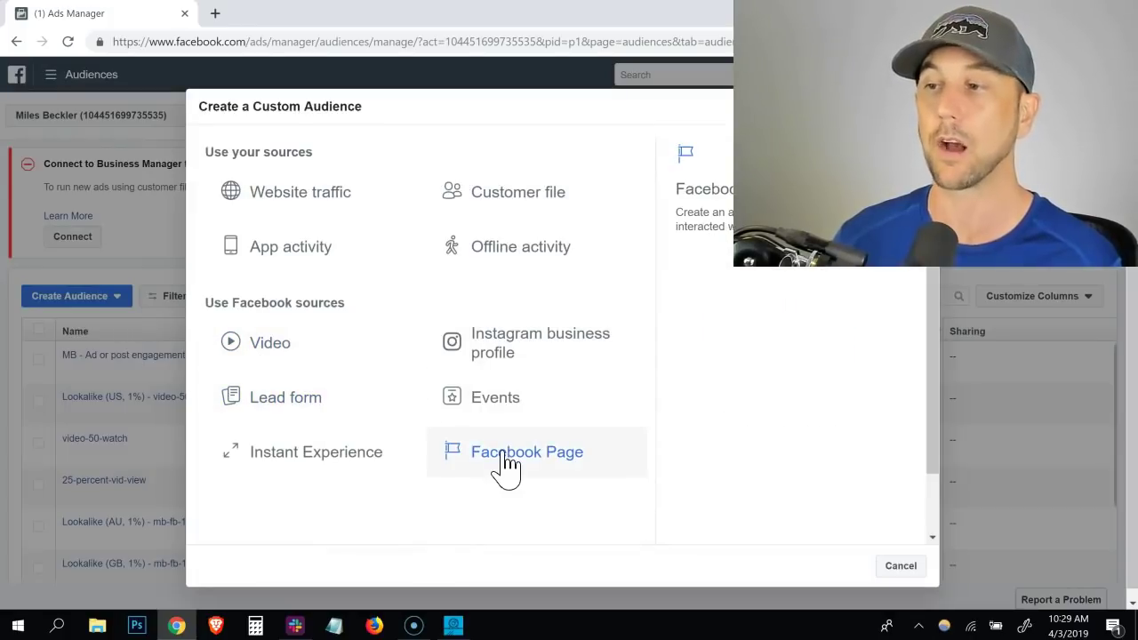
pyautogui.click(505, 462)
pyautogui.click(388, 258)
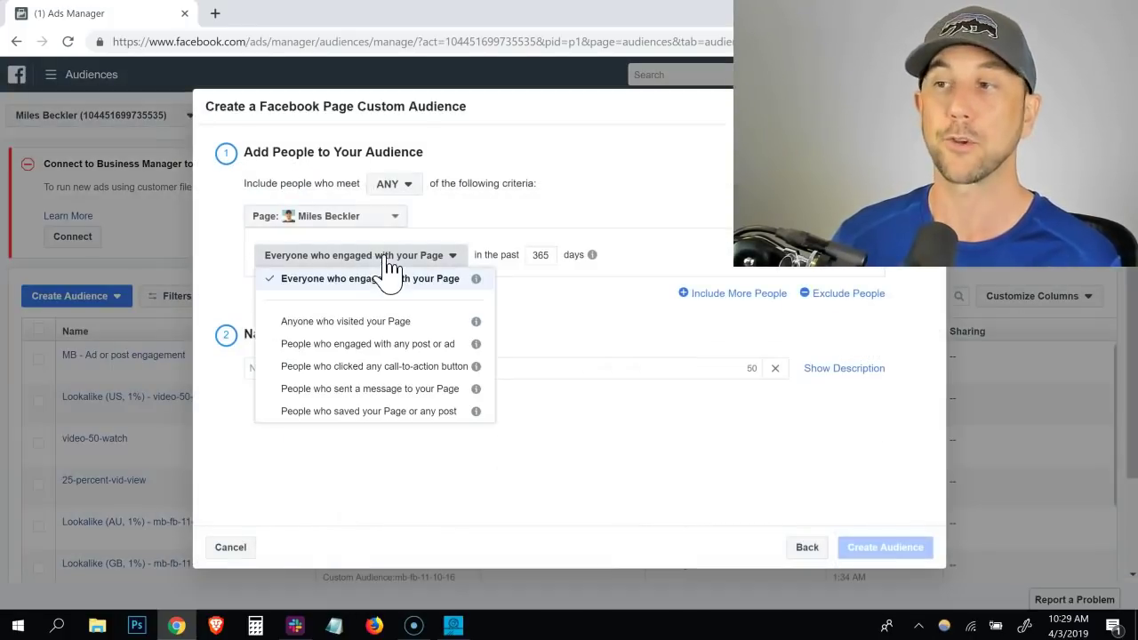